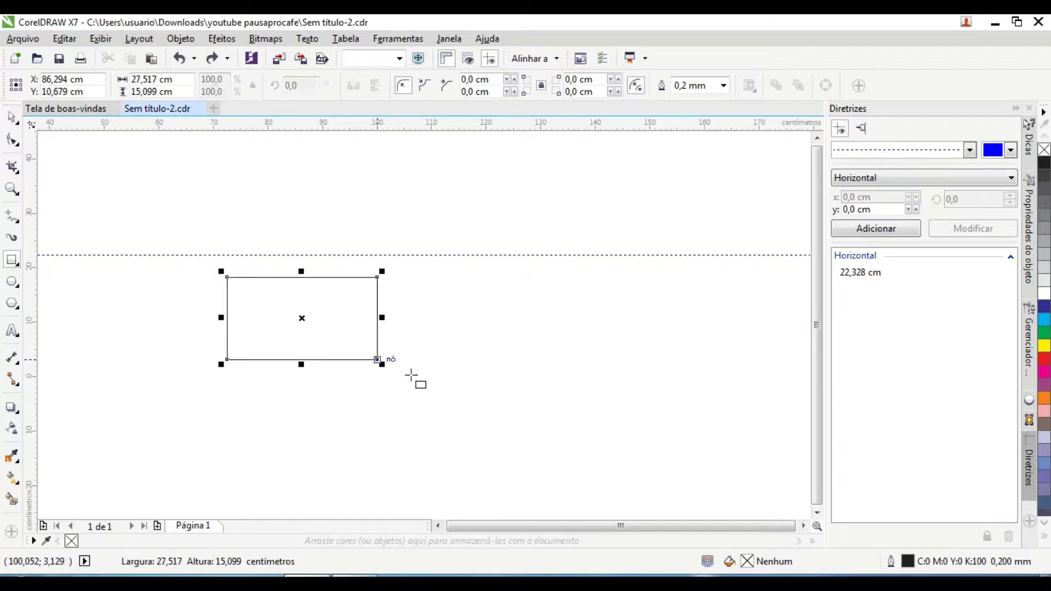
Step: Resize the rectangle to 9,0 × 5,0 cm
key("Escape")
left_click(404, 86)
left_click(399, 245)
left_click(377, 278)
type("9")
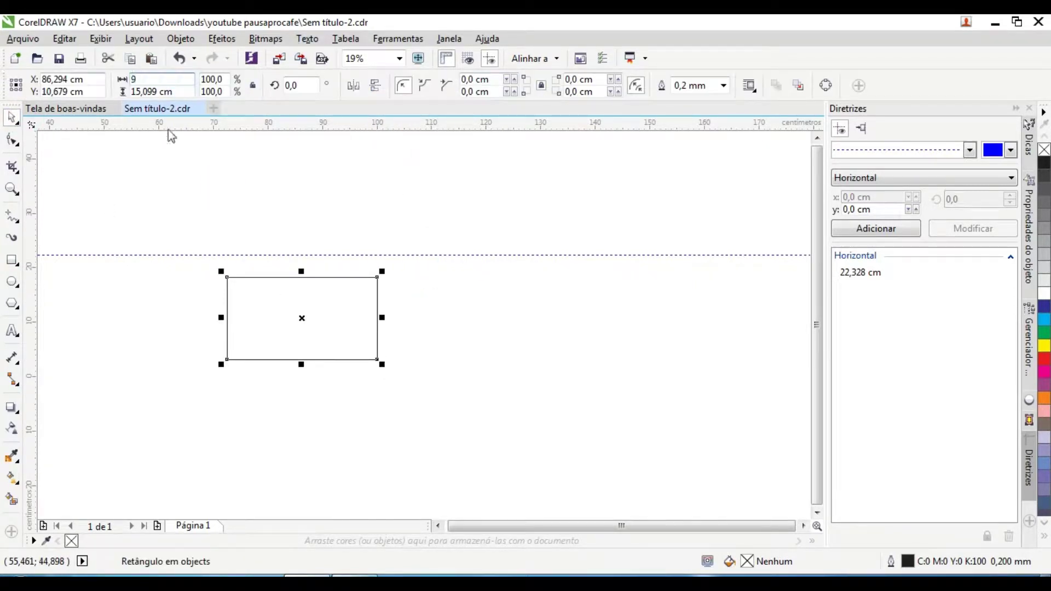
key("Tab")
type("5")
key("Return")
Step: Place an identical copy of the 9 × 5 cm rectangle to its right
scroll(297, 314, "up", 3)
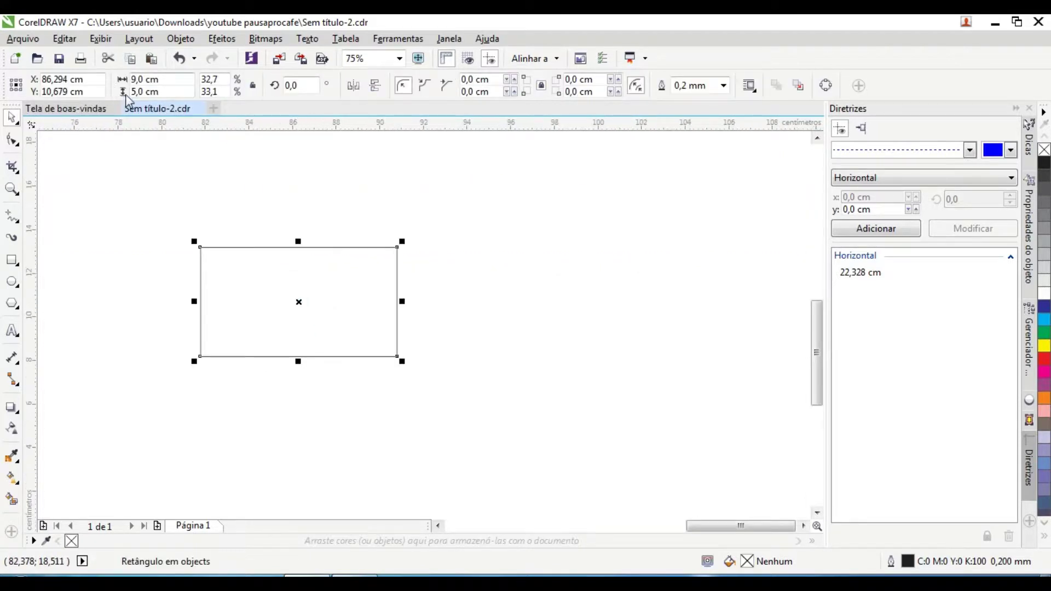
left_click_drag(255, 295, 469, 300)
key("Escape")
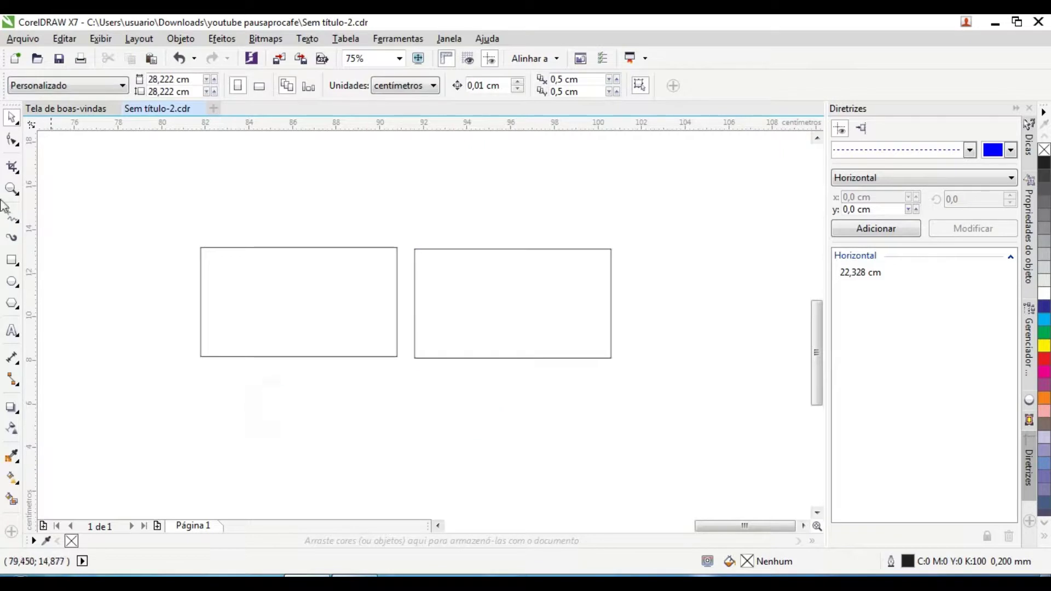
Step: Fill the left rectangle yellow-green and give it a left-to-right linear gradient
left_click(284, 274)
left_click(284, 335)
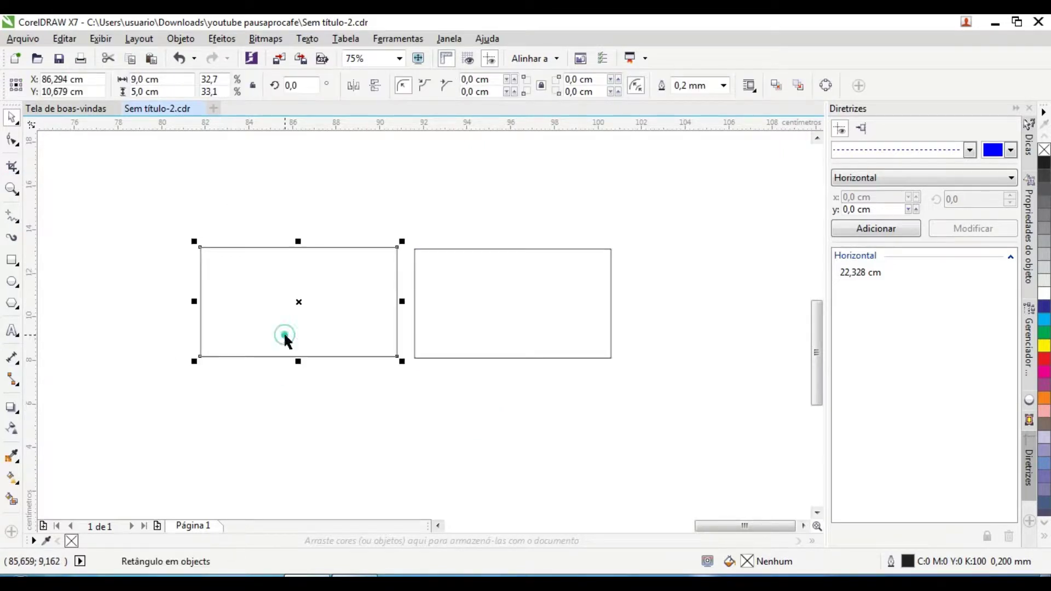
left_click(1046, 525)
left_click(1044, 489)
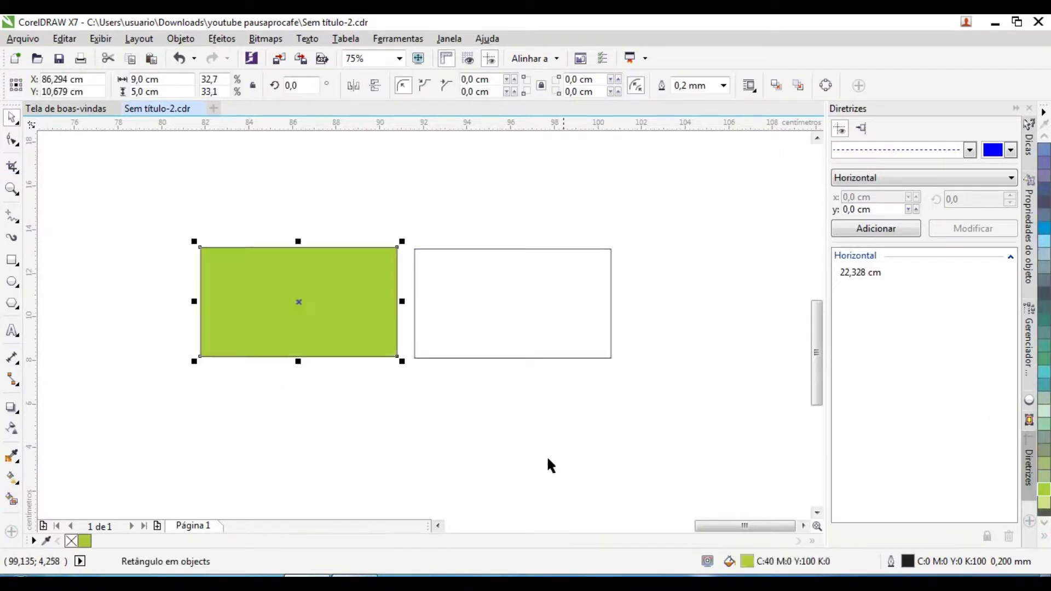
left_click(11, 478)
left_click_drag(216, 315, 378, 315)
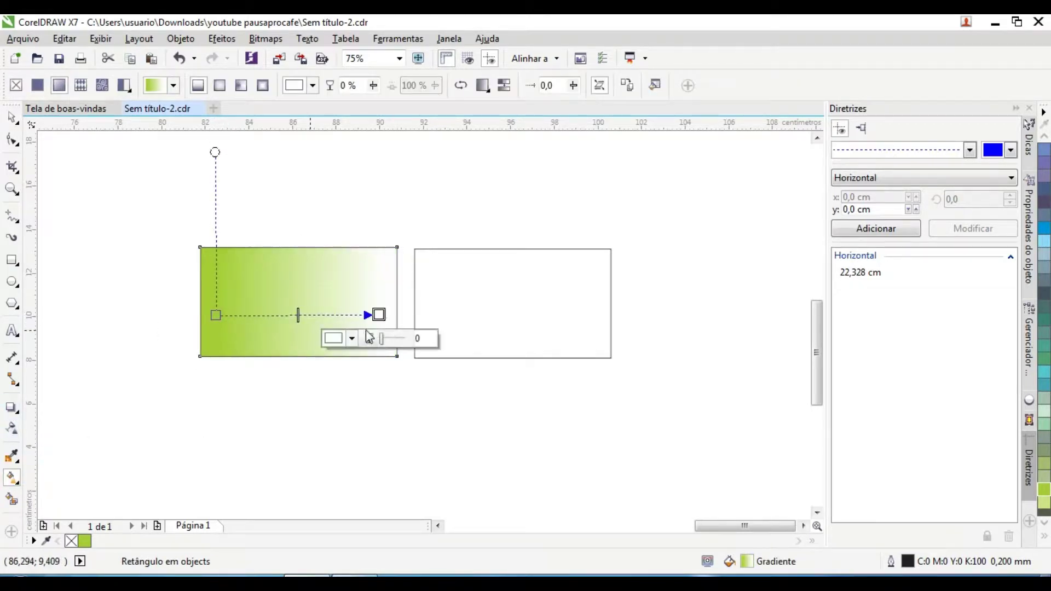
left_click(1044, 485)
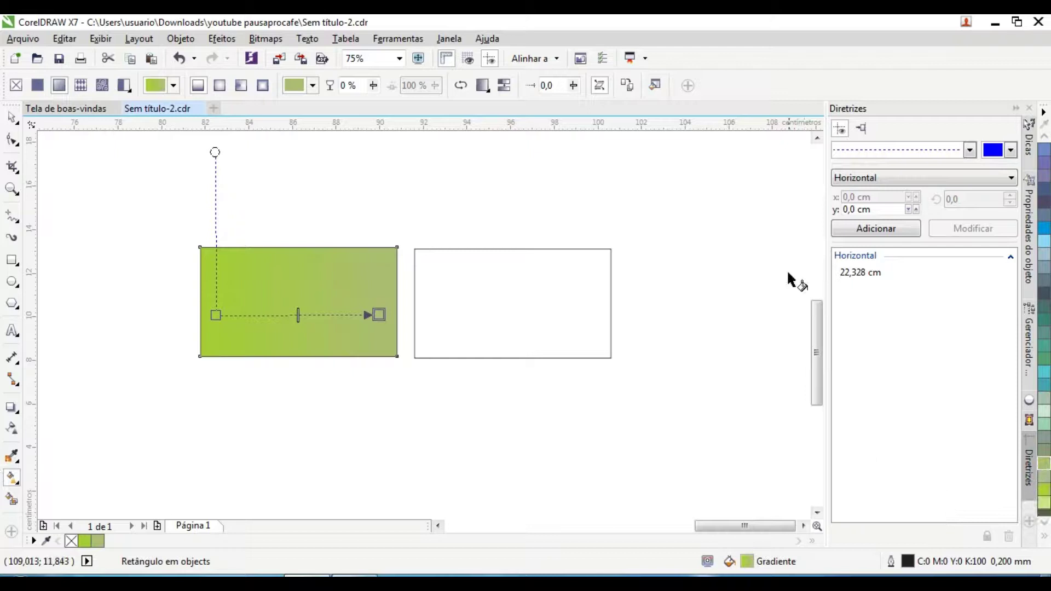
Step: Make the end colour of the left card's gradient white
scroll(383, 312, "up", 2)
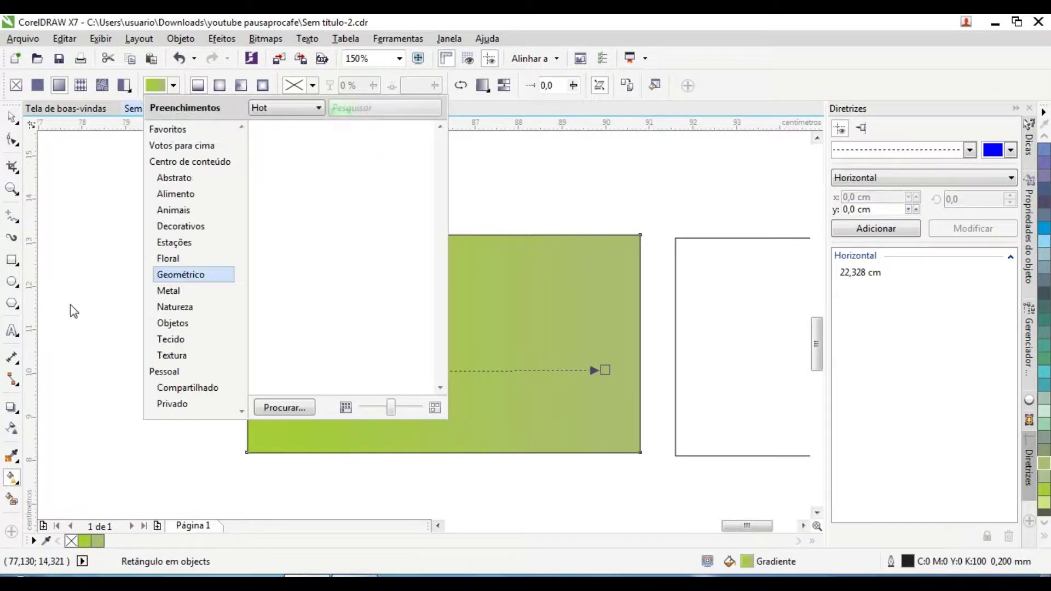
left_click(70, 303)
left_click(605, 370)
key("F3")
left_click(1036, 466)
scroll(520, 317, "up", 1)
scroll(1045, 164, "up", 5)
left_click(1044, 294)
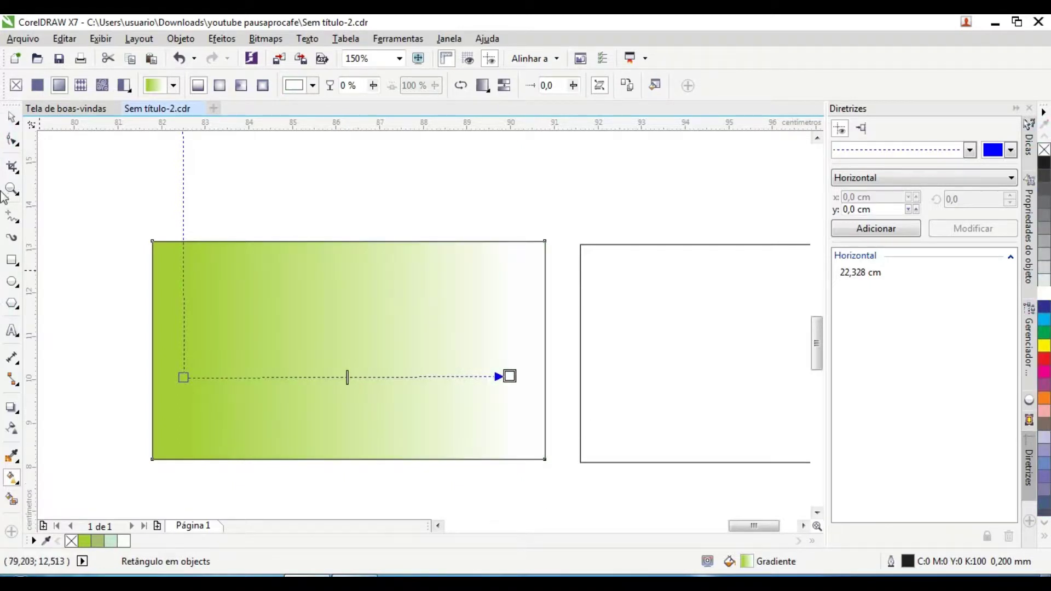
key("space")
key("Escape")
Step: Delete the empty white rectangle and put a copy of the gradient card there
scroll(109, 190, "down", 1)
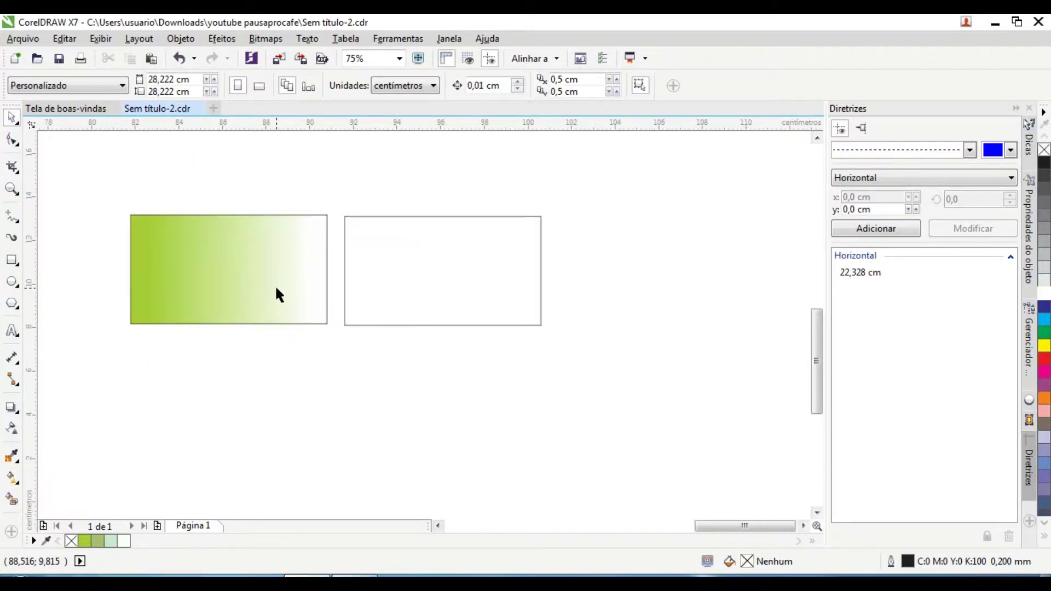
left_click(276, 288)
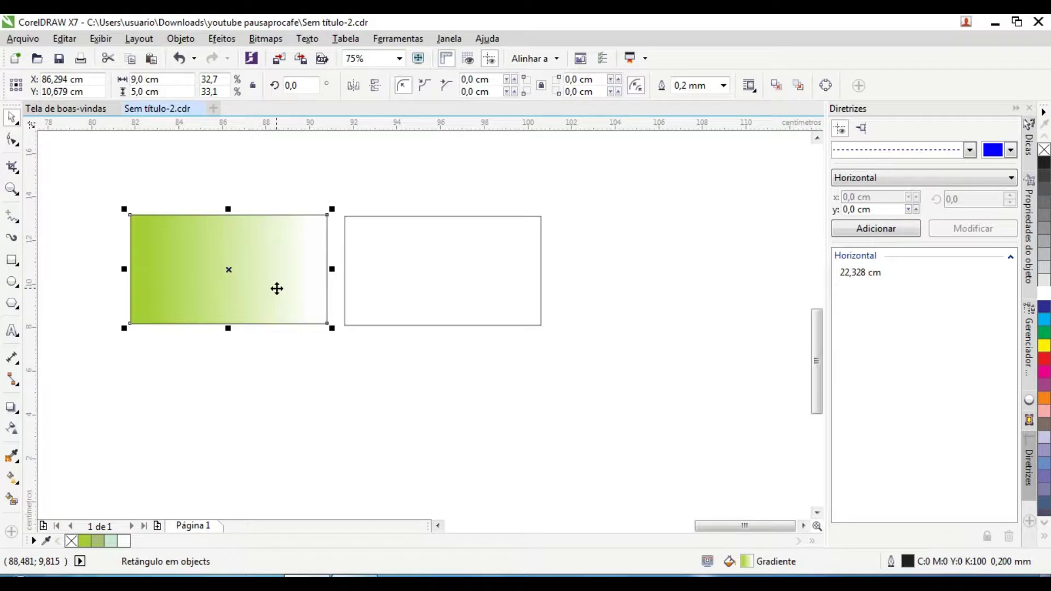
left_click(436, 279)
key("Delete")
mouse_move(216, 276)
left_mouse_down()
mouse_move(392, 275)
mouse_move(183, 275)
mouse_move(216, 273)
left_mouse_up()
right_click(216, 272)
key("Escape")
Step: Mirror the right card's gradient horizontally so its green sits on the right
left_click(383, 274)
left_click(358, 90)
key("Escape")
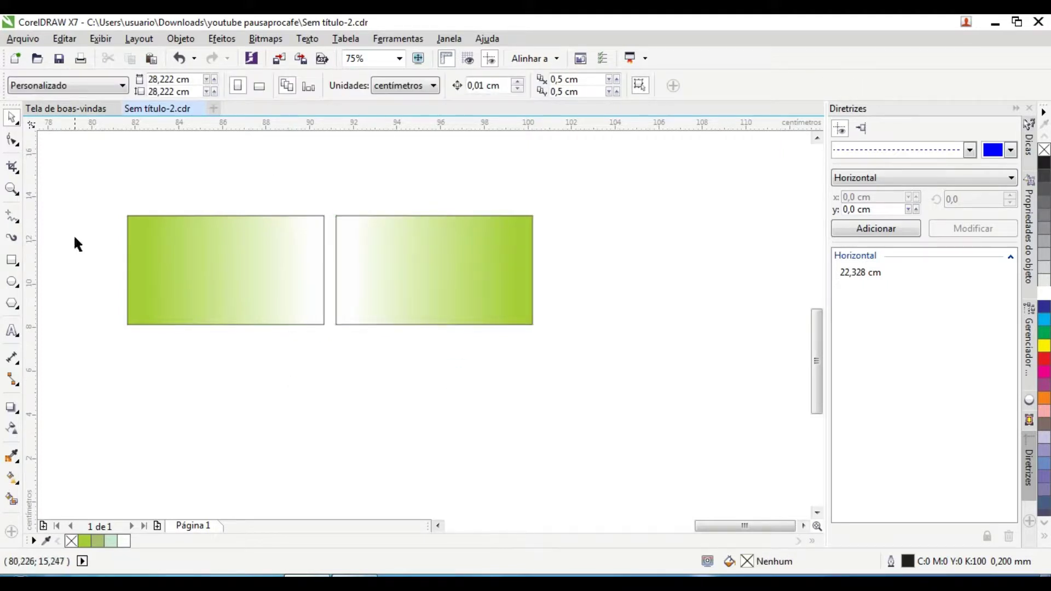
Step: Add guides along the cards' top and bottom edges and their left and right edges
left_click_drag(418, 127, 446, 216)
left_click_drag(476, 126, 482, 324)
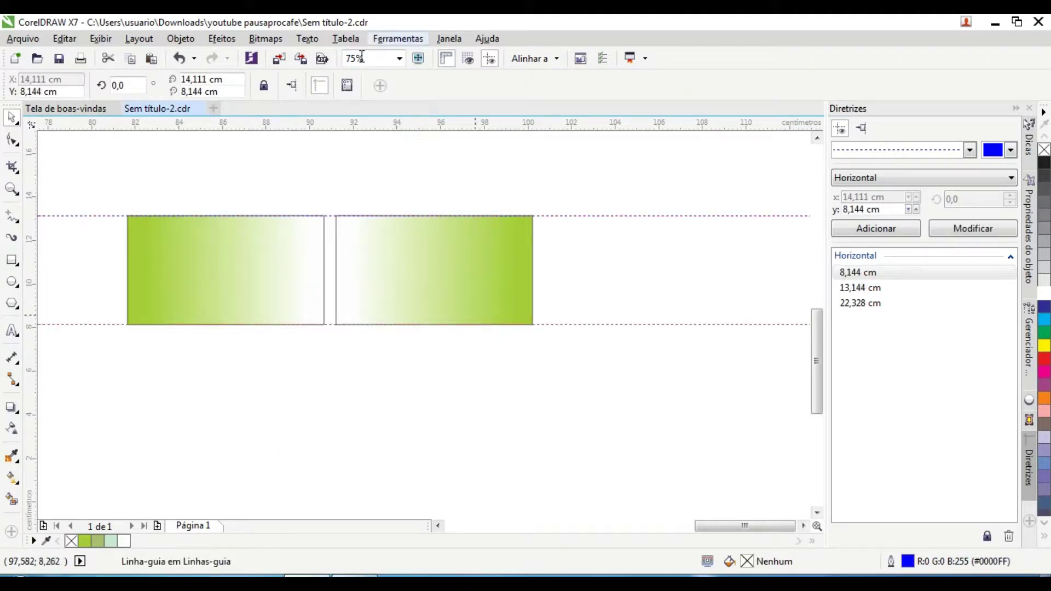
left_click_drag(127, 244, 127, 244)
left_click_drag(30, 272, 324, 272)
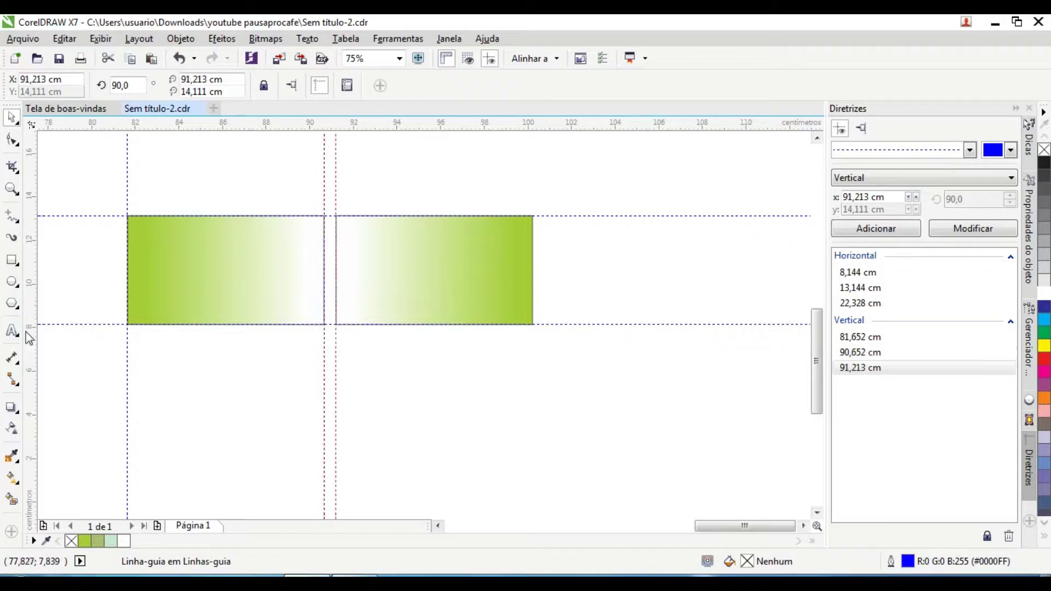
left_click_drag(534, 294, 534, 294)
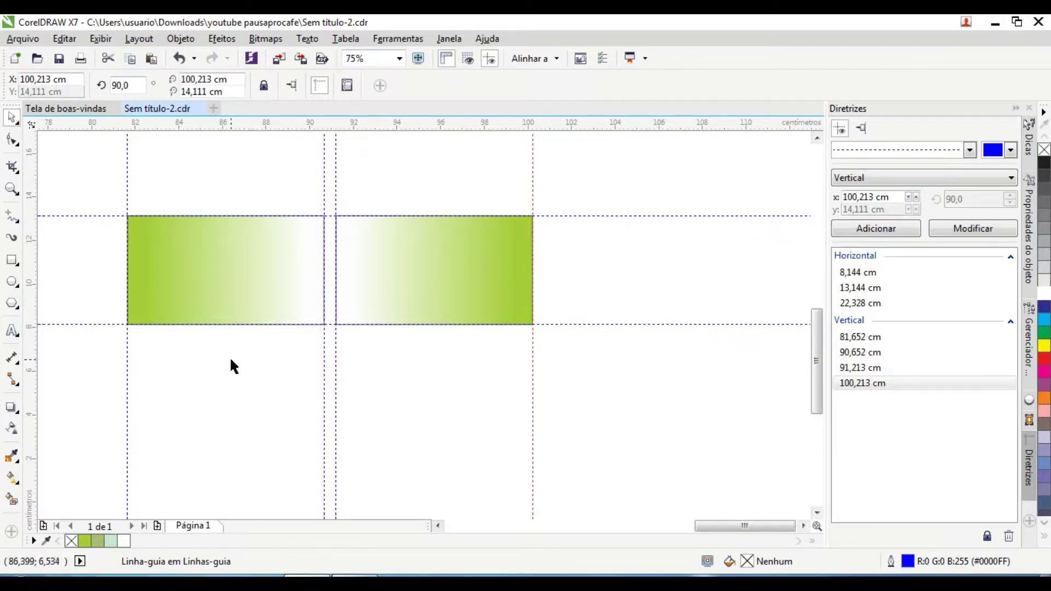
Step: Move the leaf logo group onto the left card at the guide intersection
scroll(215, 359, "down", 2)
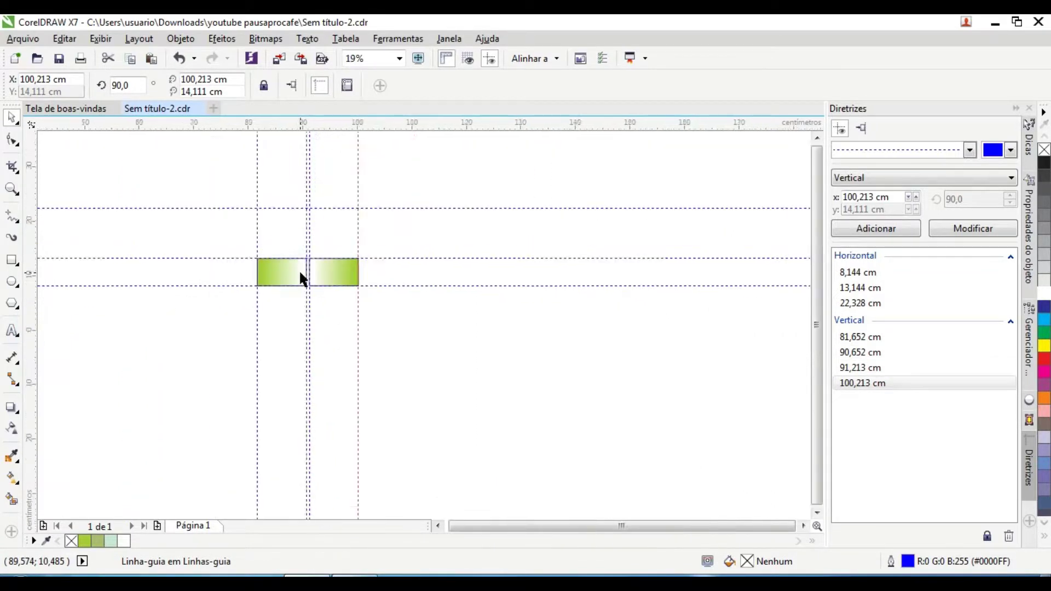
scroll(59, 329, "up", 1)
left_click(92, 310)
scroll(96, 310, "down", 1)
scroll(260, 424, "up", 2)
left_click_drag(93, 310, 269, 277)
scroll(236, 376, "up", 1)
left_click(540, 439)
scroll(323, 192, "down", 1)
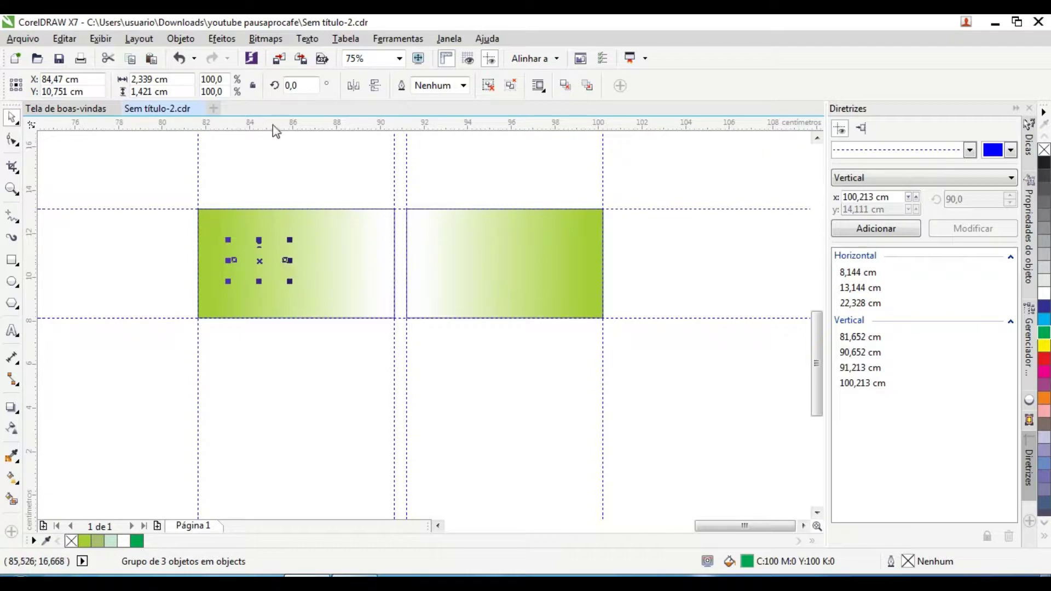
Step: Send the left gradient card to the back, behind the leaf logo
left_click(265, 285)
right_click(266, 286)
mouse_move(394, 446)
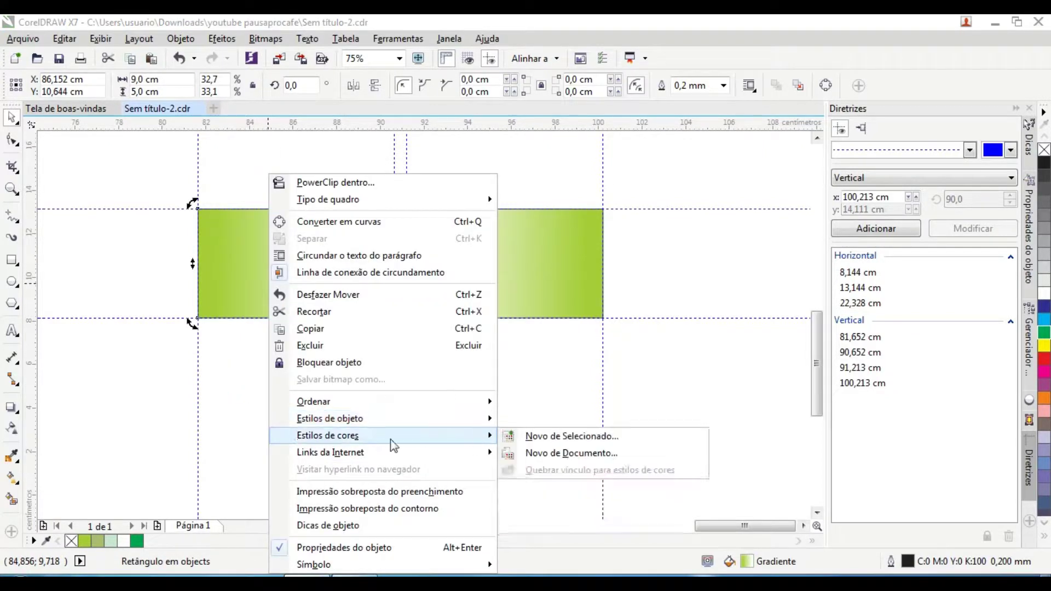
mouse_move(383, 401)
left_click(594, 421)
left_click(599, 314)
left_click(428, 362)
Step: Shift the logo toward the card's left side and add a horizontal guide at its base
scroll(279, 353, "up", 1)
scroll(222, 347, "up", 1)
scroll(207, 307, "up", 1)
scroll(207, 306, "up", 1)
scroll(234, 311, "down", 2)
left_click_drag(285, 306, 260, 307)
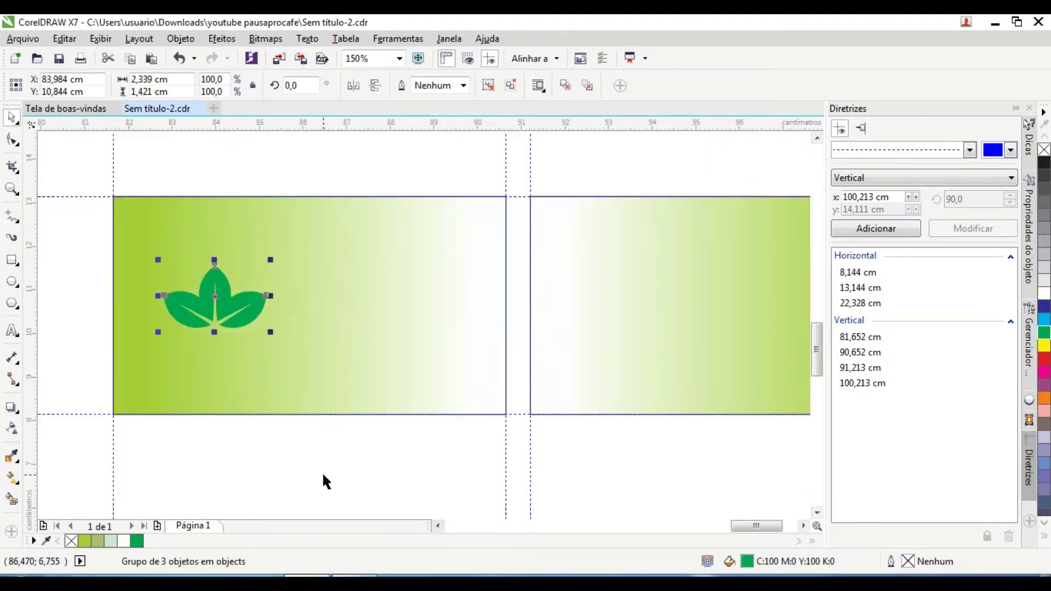
left_click(324, 481)
left_click_drag(476, 343, 474, 327)
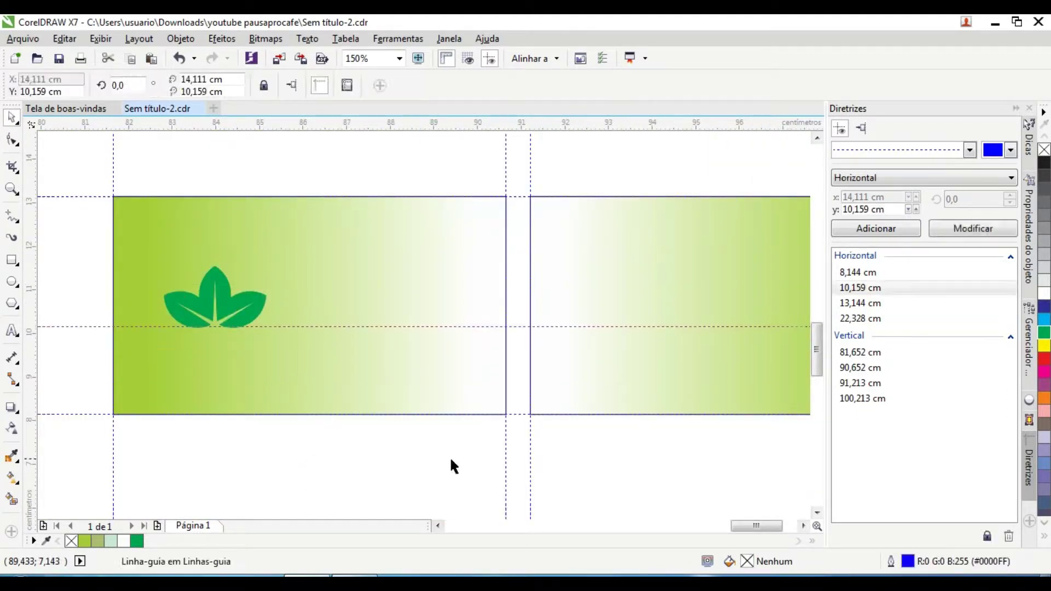
Step: Type 'Folhe' just right of the leaf logo
left_click(12, 331)
left_click(327, 313)
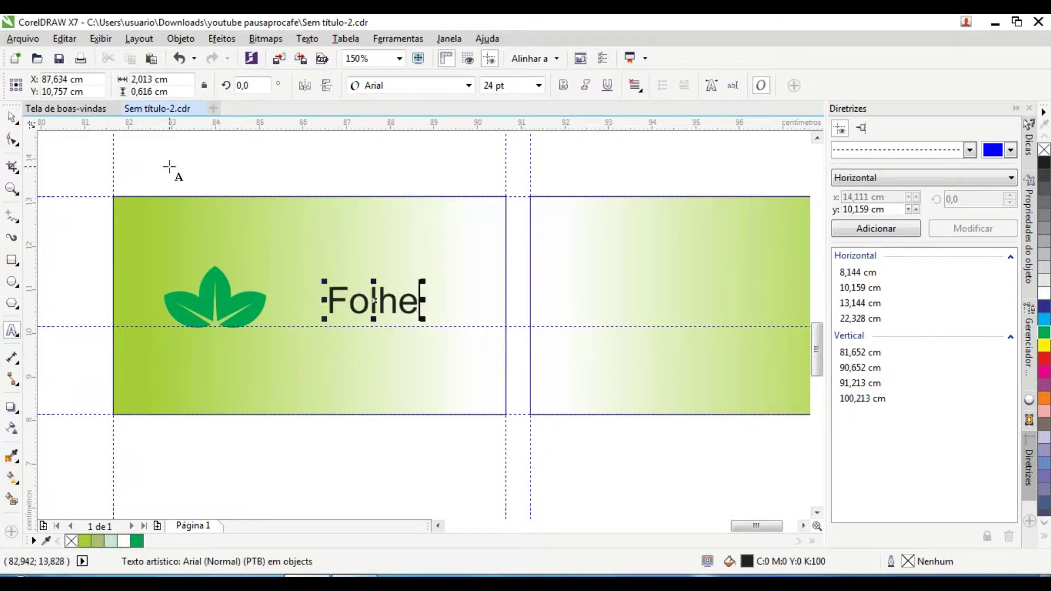
left_click_drag(380, 302, 337, 297)
left_click(374, 421)
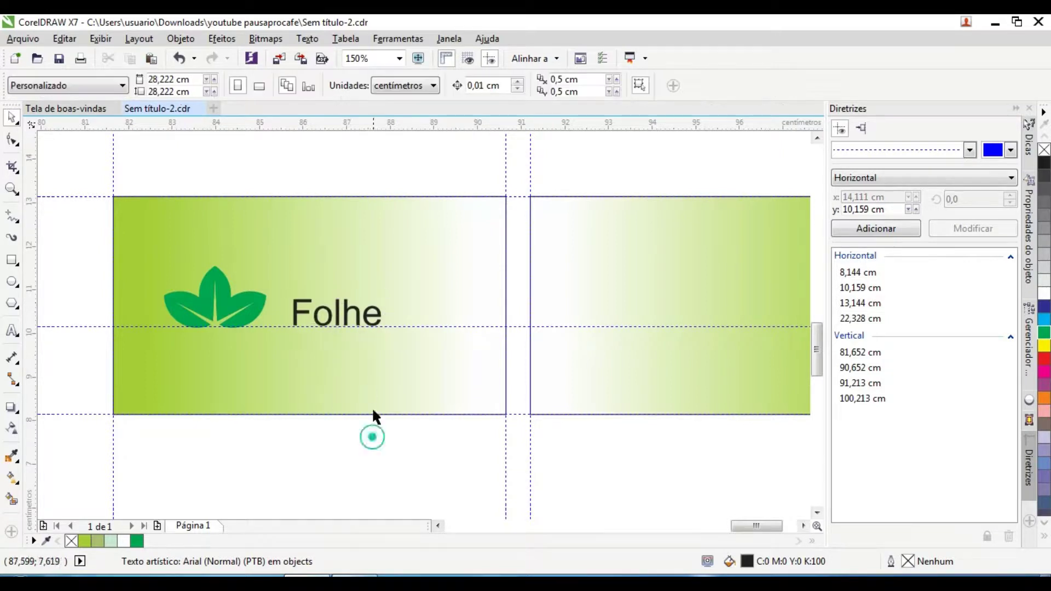
scroll(228, 304, "up", 3)
Step: Give the leaf logo a soft drop shadow
left_click(270, 307)
left_click(12, 407)
left_click_drag(121, 288, 321, 293)
scroll(320, 292, "down", 4)
scroll(243, 264, "up", 6)
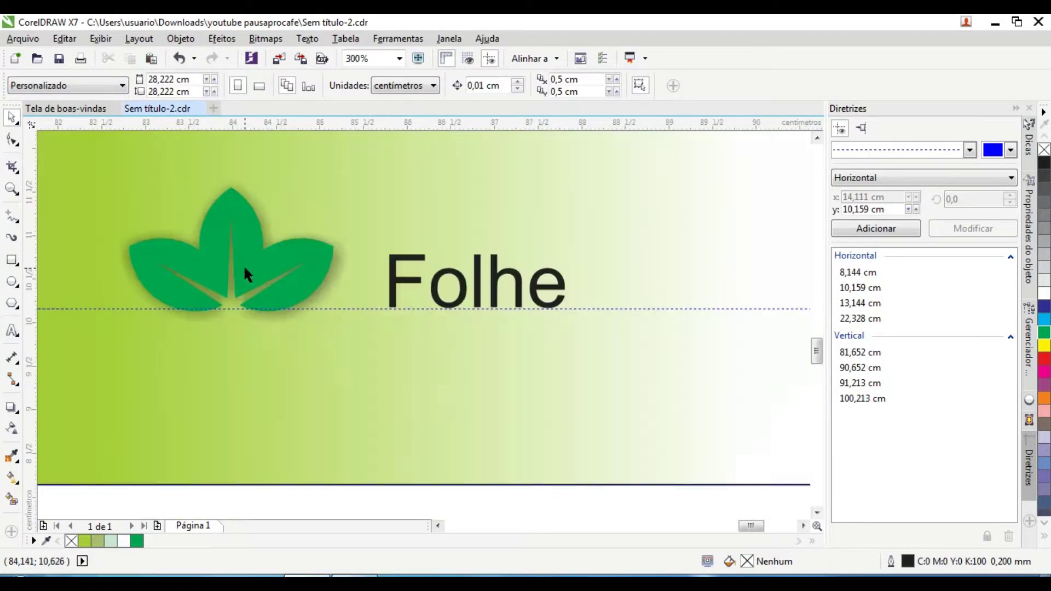
Step: Fill the leaf with a top-to-bottom green gradient, tightening its start and end points
key("g")
left_click_drag(216, 156, 213, 459)
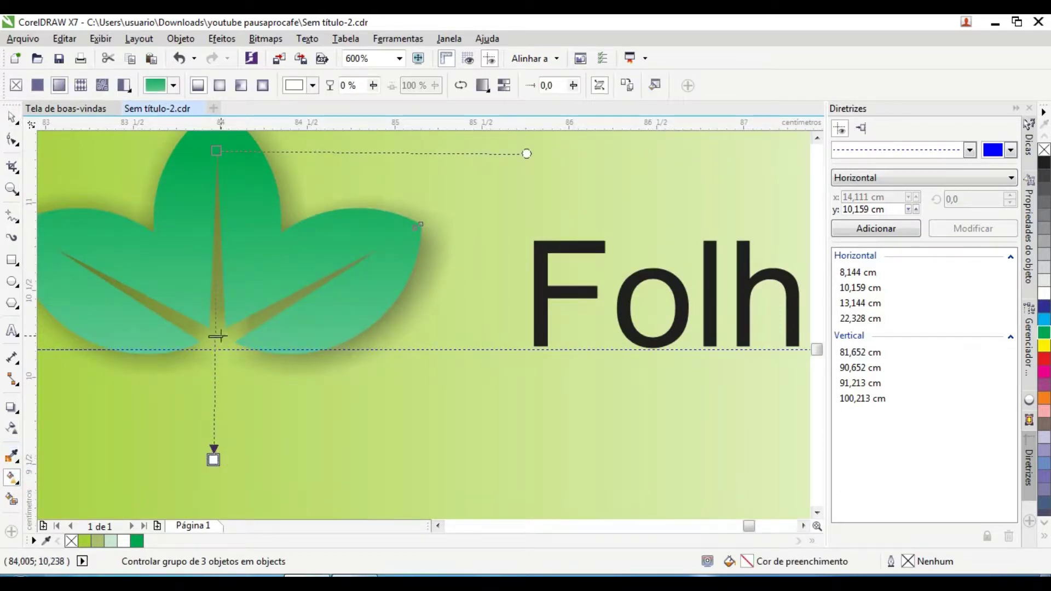
left_click_drag(216, 151, 217, 197)
left_click_drag(213, 458, 212, 396)
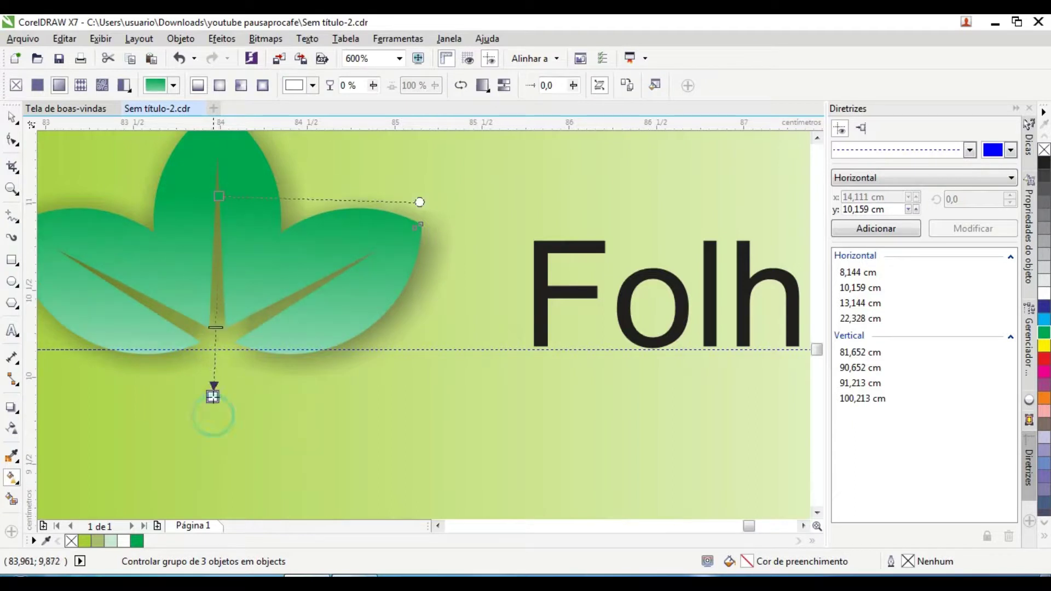
scroll(241, 263, "down", 1)
scroll(258, 279, "up", 1)
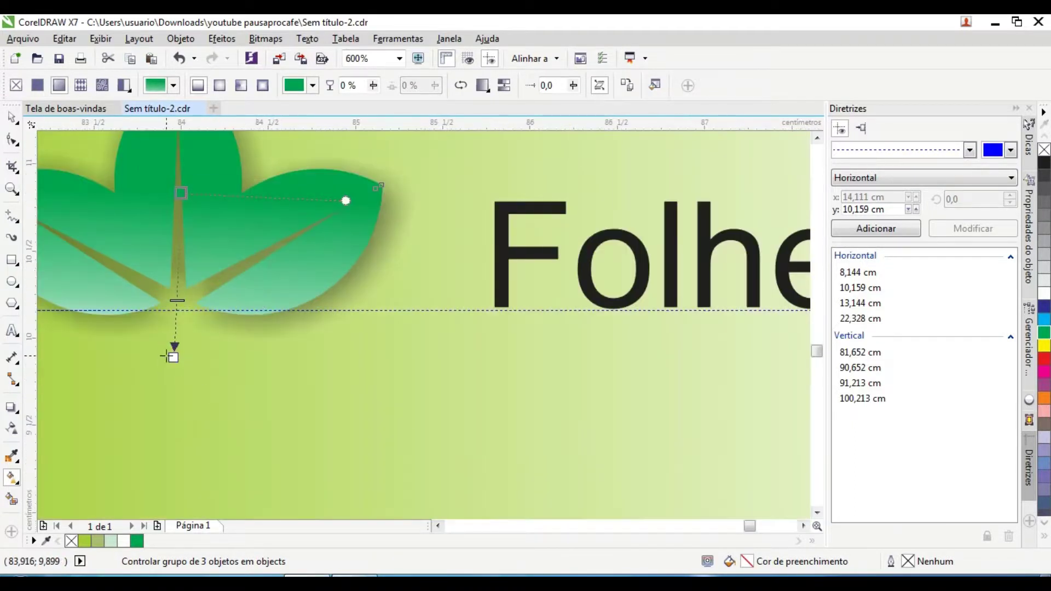
key("space")
scroll(47, 234, "down", 5)
left_click(258, 376)
Step: Set the Folhe text in Lucida Handwriting and colour it green
scroll(300, 334, "up", 3)
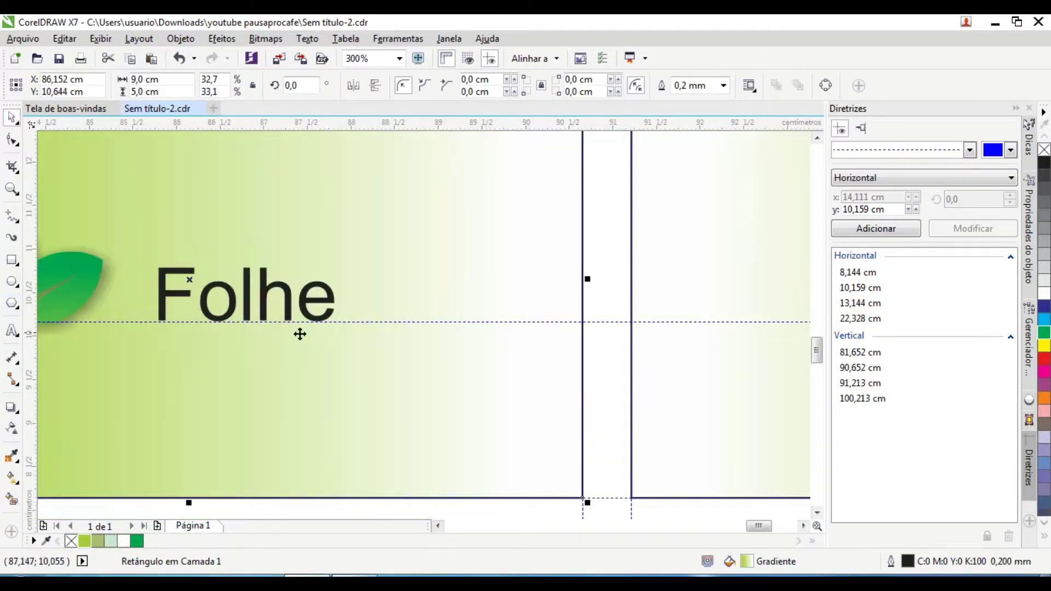
left_click(157, 301)
left_click(12, 331)
left_click(468, 86)
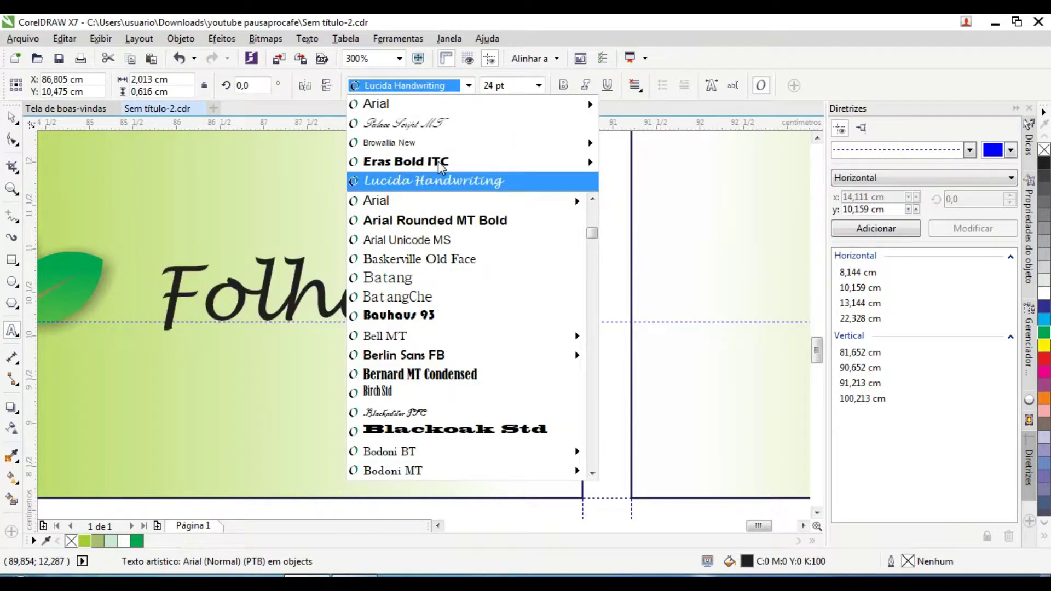
left_click(432, 180)
left_click(142, 540)
scroll(294, 410, "down", 1)
key("ctrl+space")
key("Escape")
Step: Place Folhe below the guide, under the leaf logo, with the logo above it
left_click_drag(318, 346, 276, 384)
left_click_drag(208, 315, 290, 296)
left_click(302, 378)
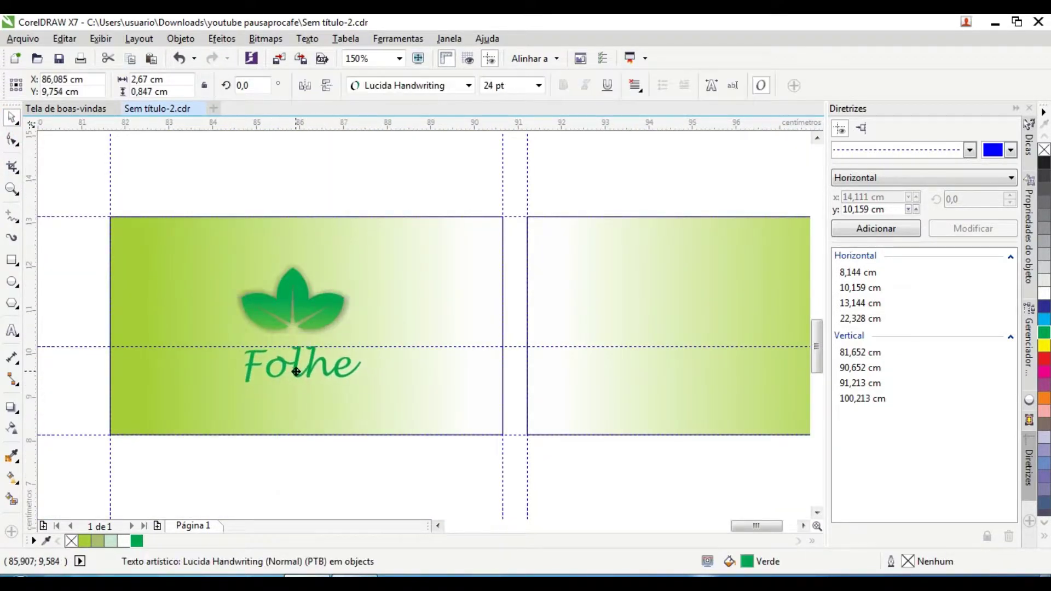
scroll(301, 383, "up", 2)
left_click_drag(300, 394, 273, 354)
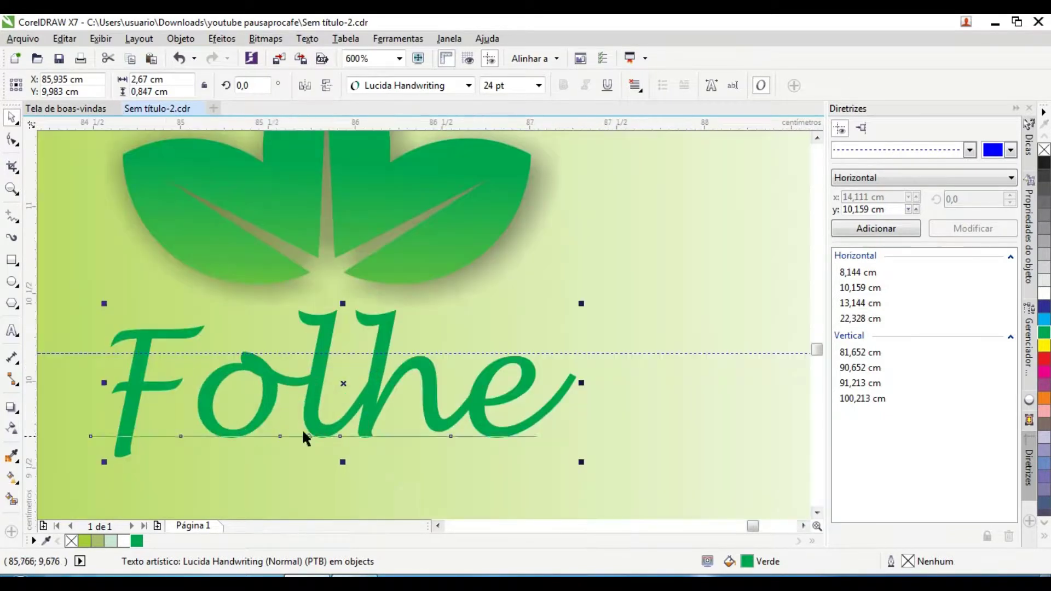
Step: Make a black copy of Folhe and send it one level behind the green text
left_click(1044, 163)
scroll(115, 383, "up", 1)
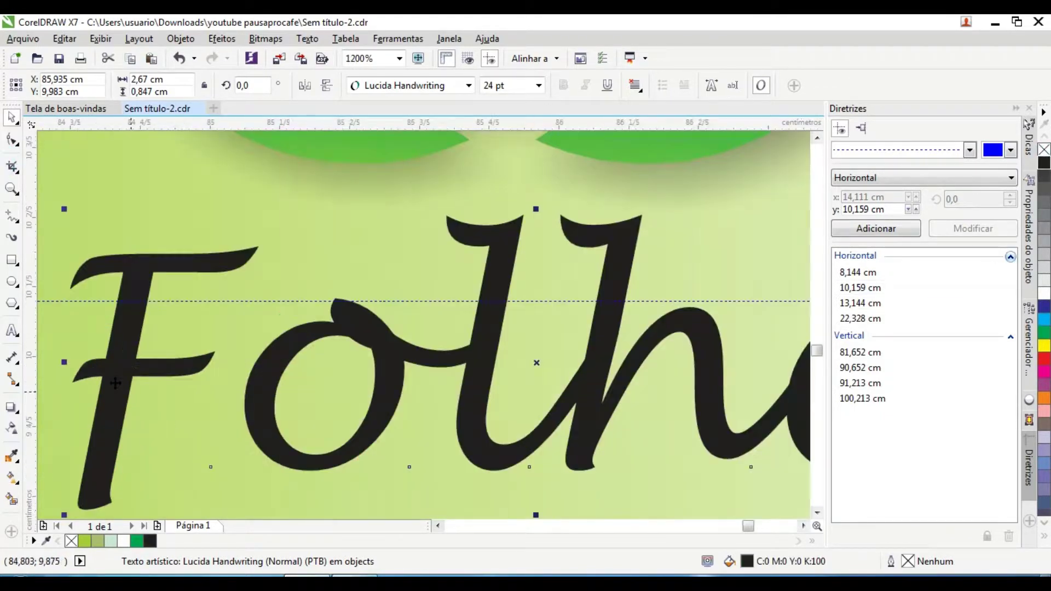
key("ctrl+Page_Down")
scroll(121, 379, "down", 3)
scroll(318, 281, "up", 2)
Step: Add a black offset copy behind the leaves as a shadow
left_click(318, 281)
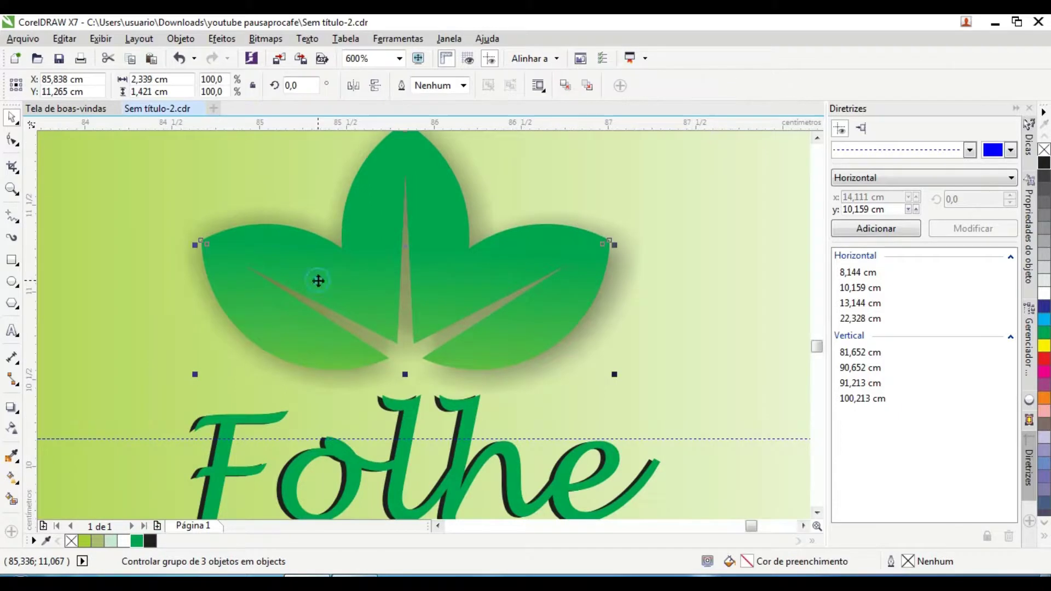
left_click_drag(363, 277, 273, 280)
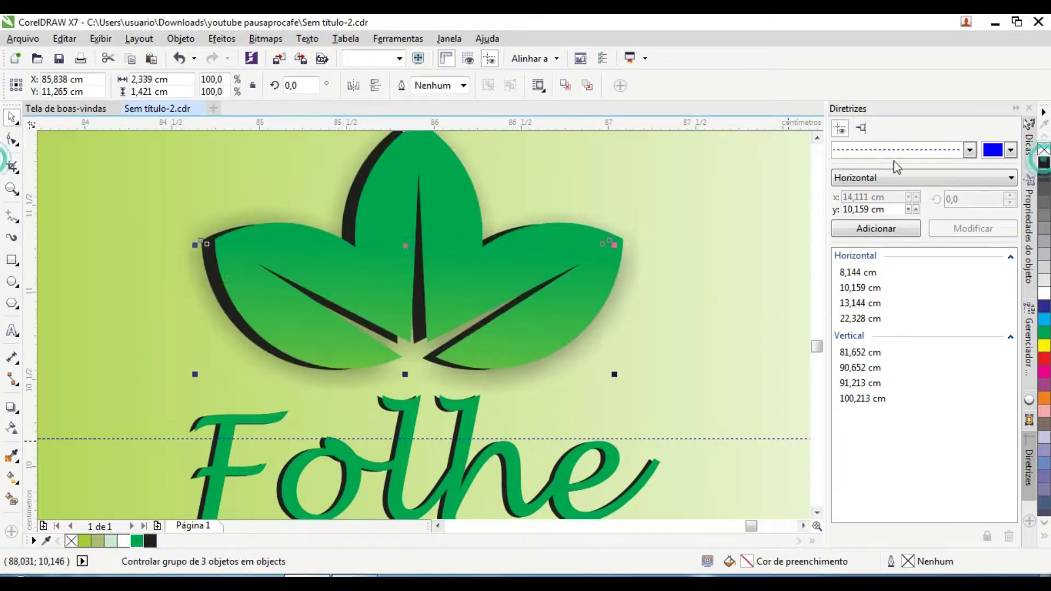
scroll(274, 280, "up", 1)
scroll(295, 383, "down", 3)
Step: Copy the leaf group onto the right card, enlarge it, rotate it about 272° and shift it 1.2 cm left
left_click(305, 428)
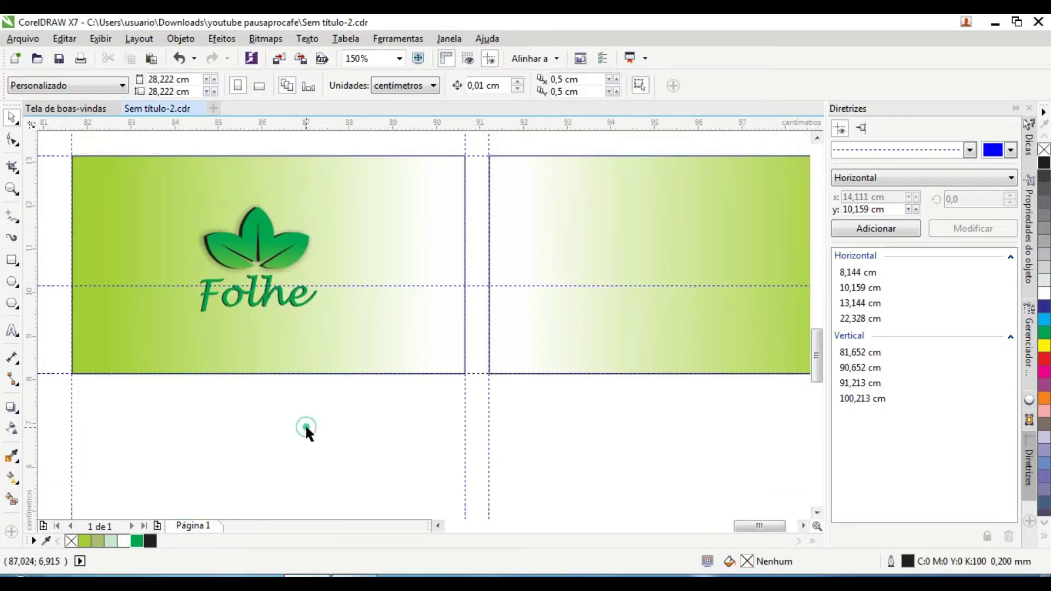
scroll(584, 380, "down", 1)
scroll(382, 324, "right", 1)
scroll(382, 323, "up", 2)
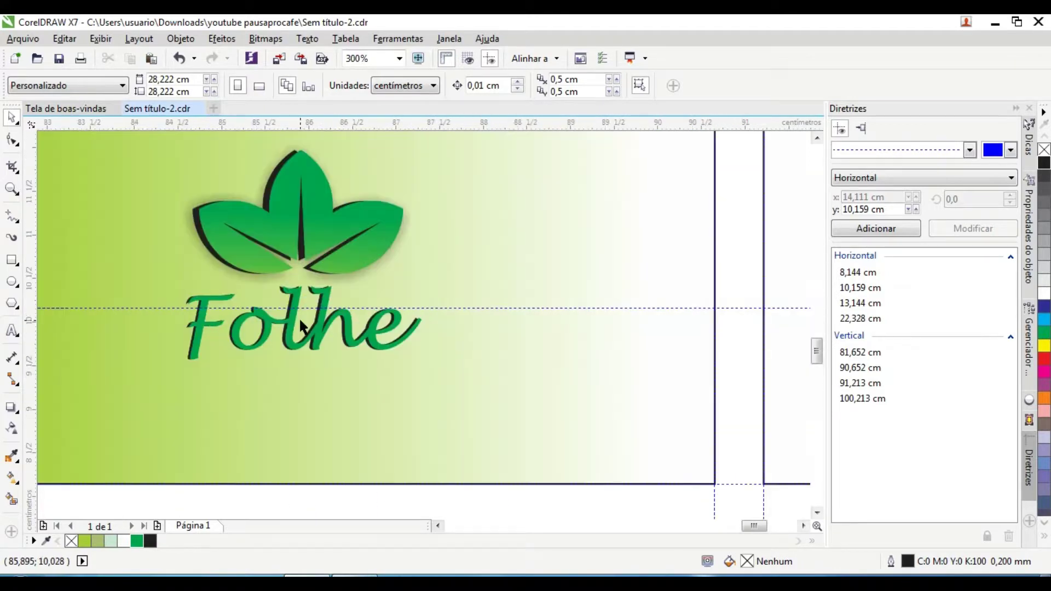
scroll(322, 327, "down", 1)
scroll(459, 301, "down", 2)
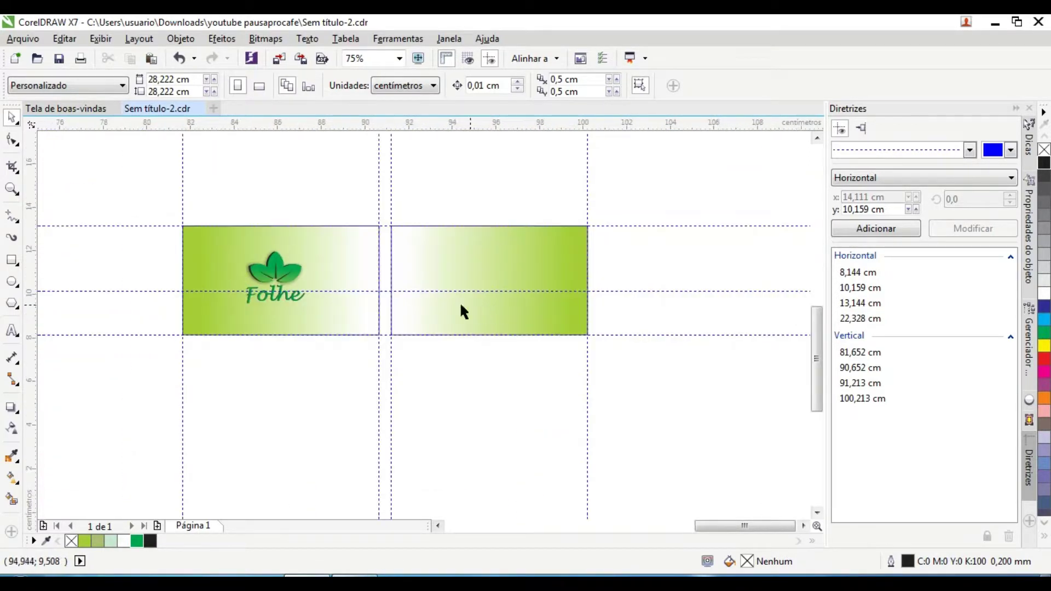
scroll(360, 287, "up", 1)
left_click_drag(186, 279, 405, 308)
left_click(367, 251)
left_click_drag(405, 216, 402, 363)
scroll(331, 241, "up", 1)
left_click_drag(344, 272, 316, 270)
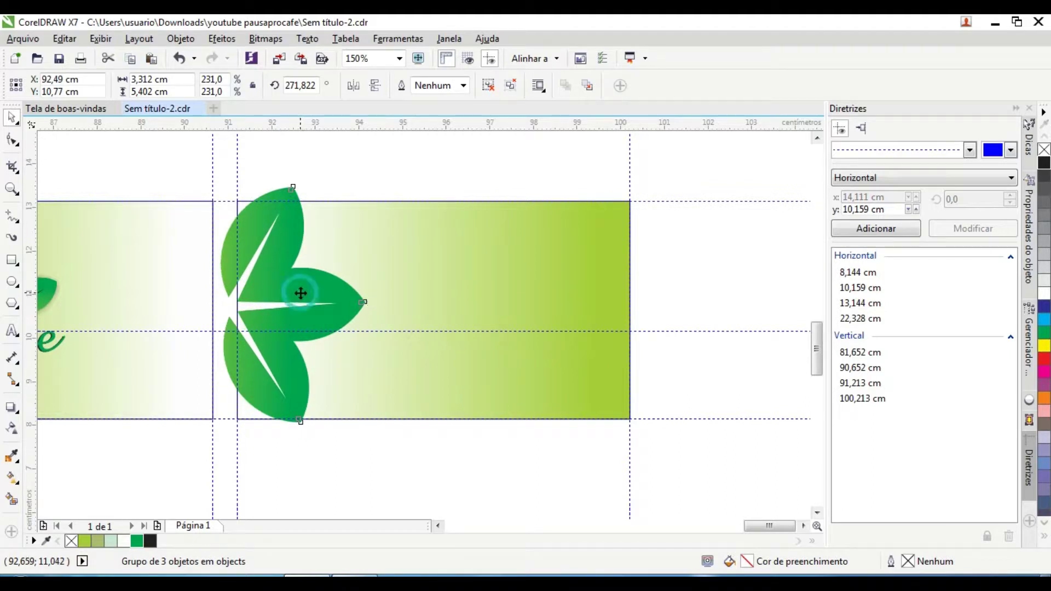
Step: PowerClip the rotated leaves inside the right card rectangle
right_click(300, 293)
left_click(364, 202)
left_click(368, 227)
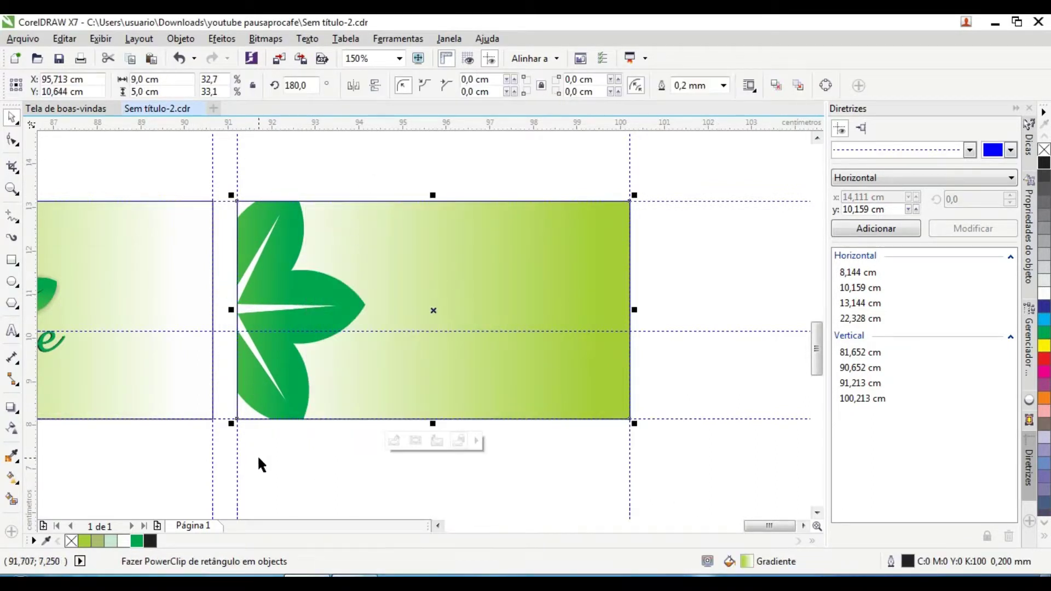
left_click(245, 438)
Step: Check both card rectangles, then start a new text object on the card
scroll(372, 294, "down", 1)
scroll(354, 273, "up", 1)
scroll(354, 274, "down", 1)
scroll(354, 274, "up", 1)
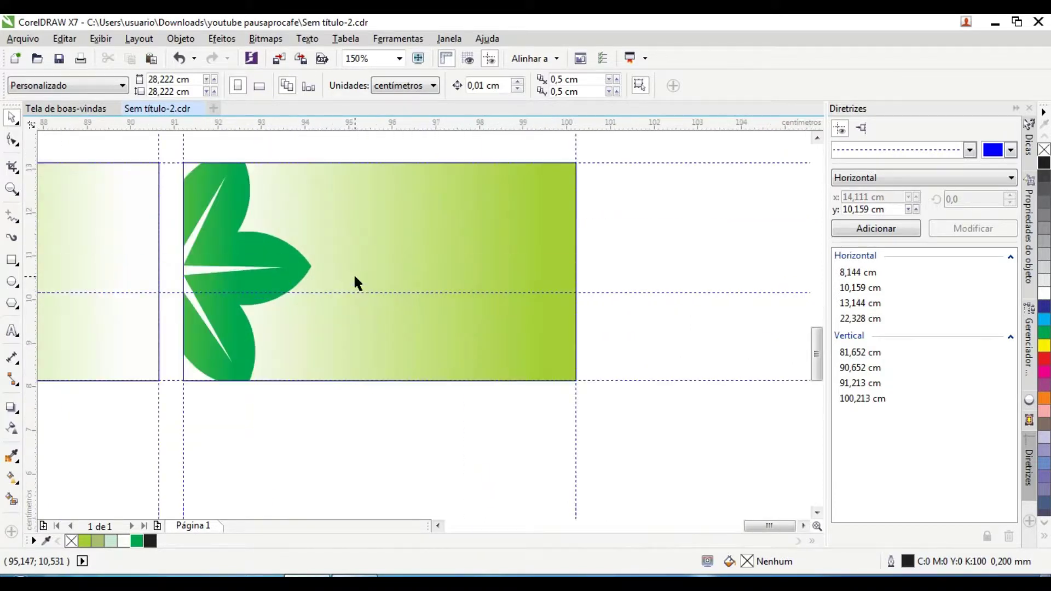
scroll(403, 277, "right", 1)
scroll(222, 273, "up", 1)
scroll(224, 274, "down", 1)
scroll(223, 274, "down", 1)
left_click(169, 255)
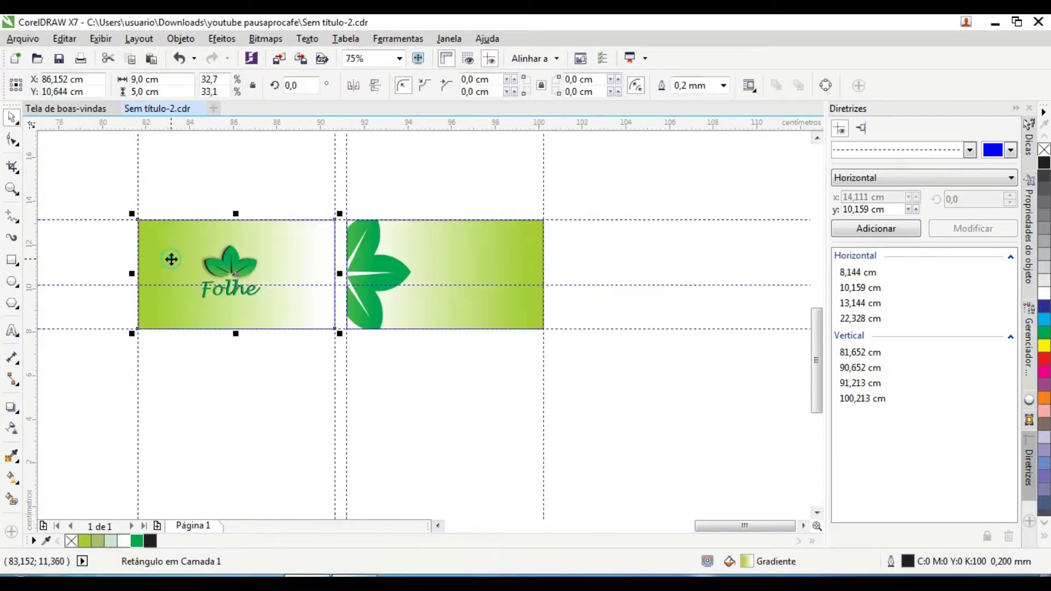
left_click(481, 318)
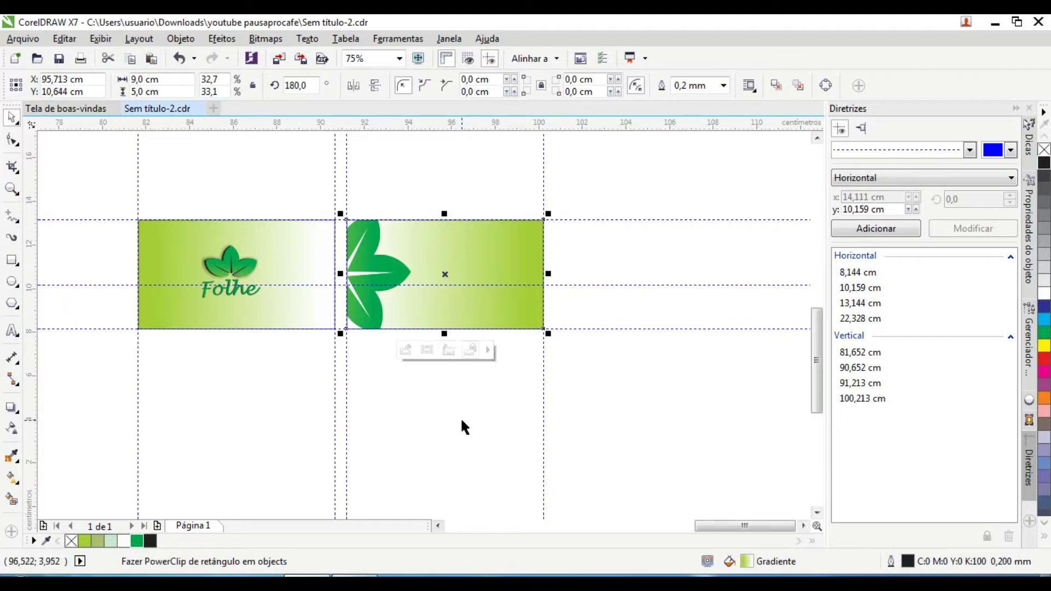
key("Escape")
scroll(215, 293, "up", 1)
scroll(215, 289, "down", 1)
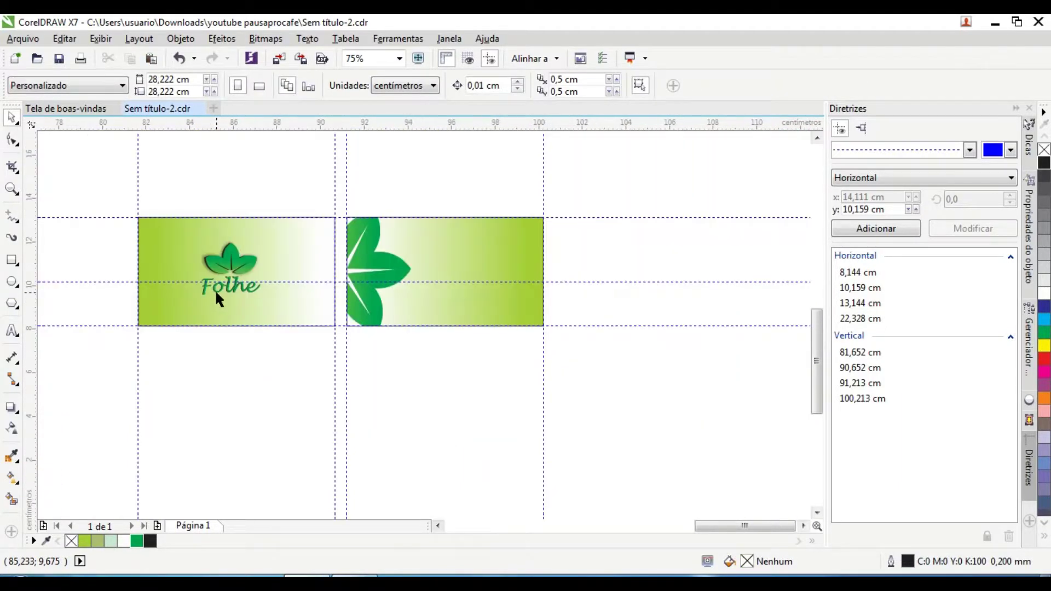
scroll(411, 291, "right", 1)
scroll(129, 304, "up", 1)
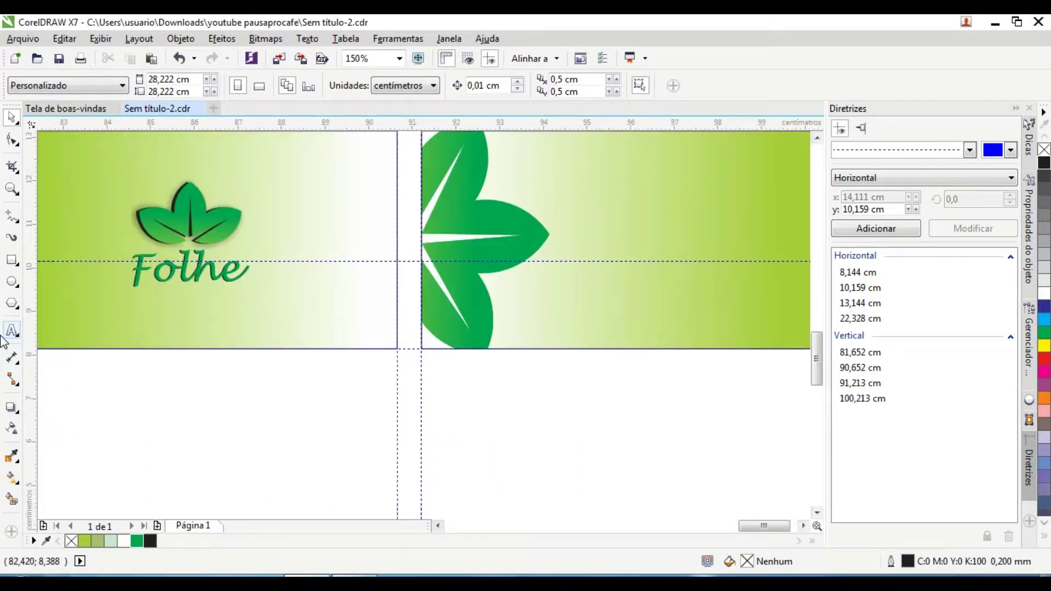
left_click(12, 331)
scroll(127, 305, "up", 1)
Step: Type 'Produtos Naturais' and shrink it to about 71% beneath Folhe
key("BackSpace")
type("Produtos Naturais")
left_click_drag(713, 310, 295, 307)
left_click(12, 117)
left_click_drag(204, 259, 236, 279)
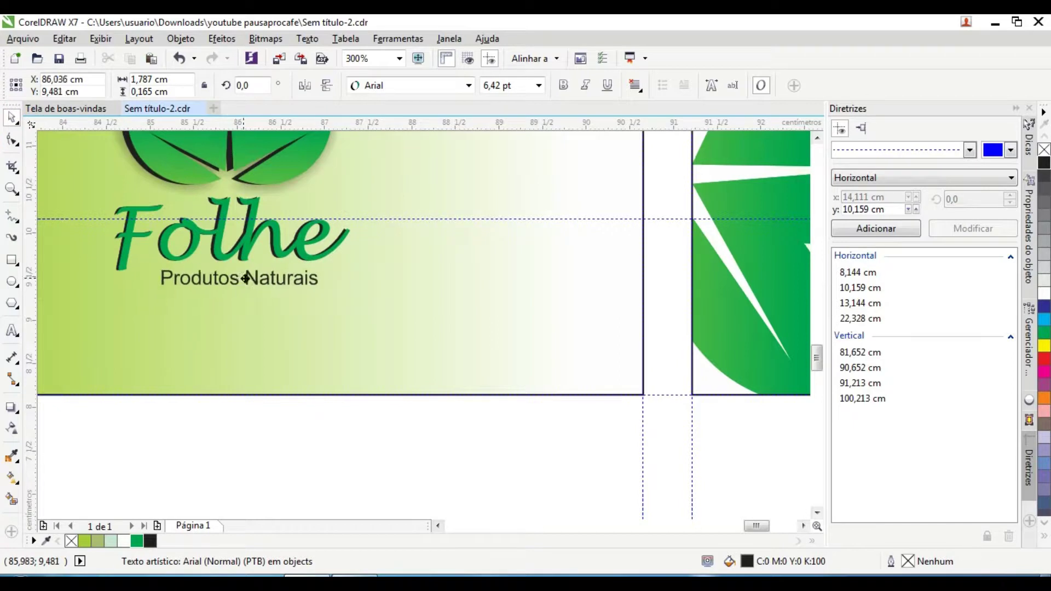
scroll(284, 279, "up", 1)
left_click_drag(347, 287, 249, 286)
left_click_drag(238, 289, 308, 289)
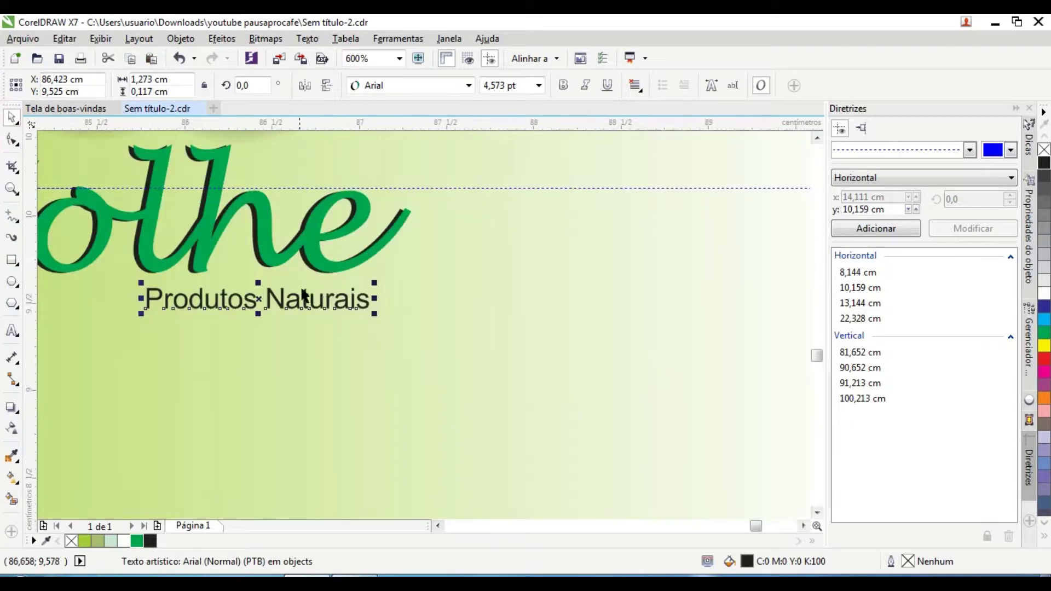
Step: Set the tagline's font to Bradley Hand ITC
left_click(469, 85)
mouse_move(449, 356)
scroll(433, 443, "down", 2)
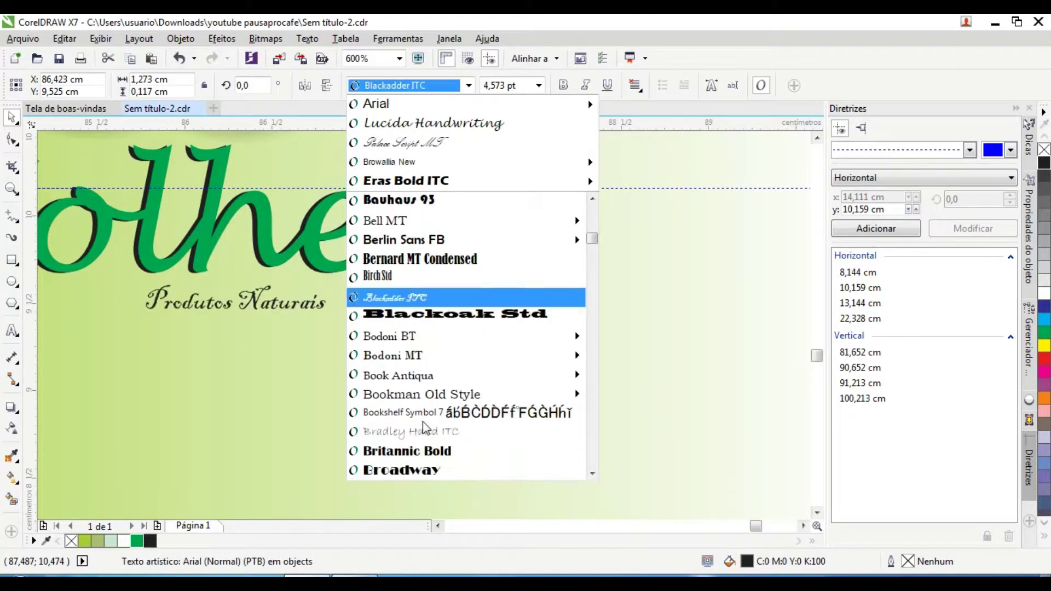
left_click(427, 432)
Step: Enlarge the Bradley Hand ITC tagline slightly from its corner
left_click_drag(363, 315, 397, 321)
left_click(306, 308)
left_click(246, 317)
left_click_drag(122, 317, 149, 332)
scroll(449, 369, "down", 3)
scroll(413, 301, "up", 3)
scroll(284, 294, "down", 2)
scroll(247, 262, "up", 1)
scroll(246, 261, "down", 1)
left_click(249, 182)
scroll(370, 376, "down", 1)
scroll(182, 318, "up", 1)
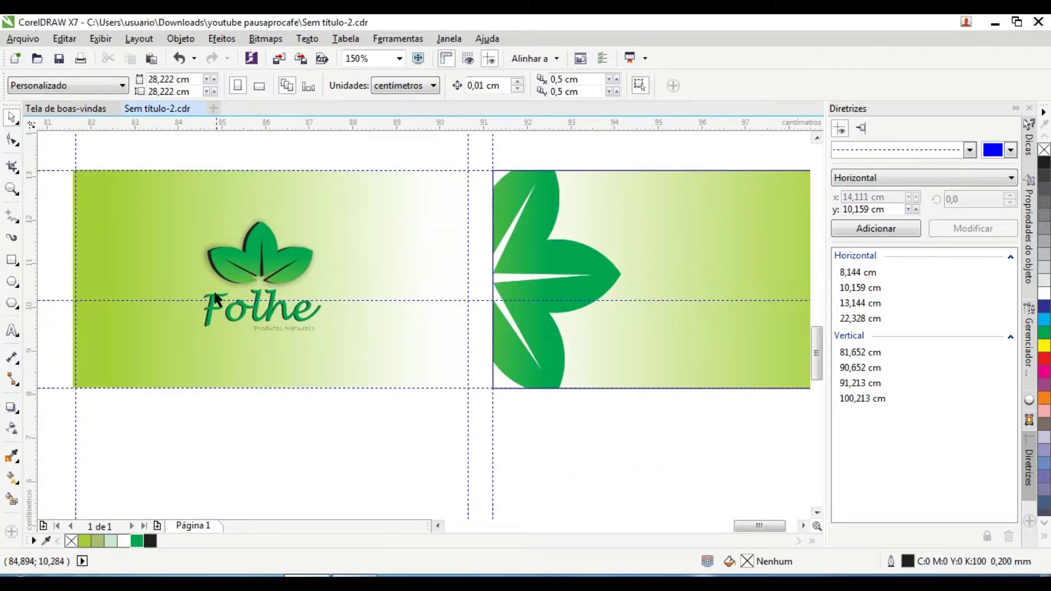
Step: Copy the leaf group to the front card's left edge, rotated about 270°, scaled 275%, filled yellow-green
left_click(581, 293)
left_click_drag(658, 249, 106, 239)
left_click(106, 241)
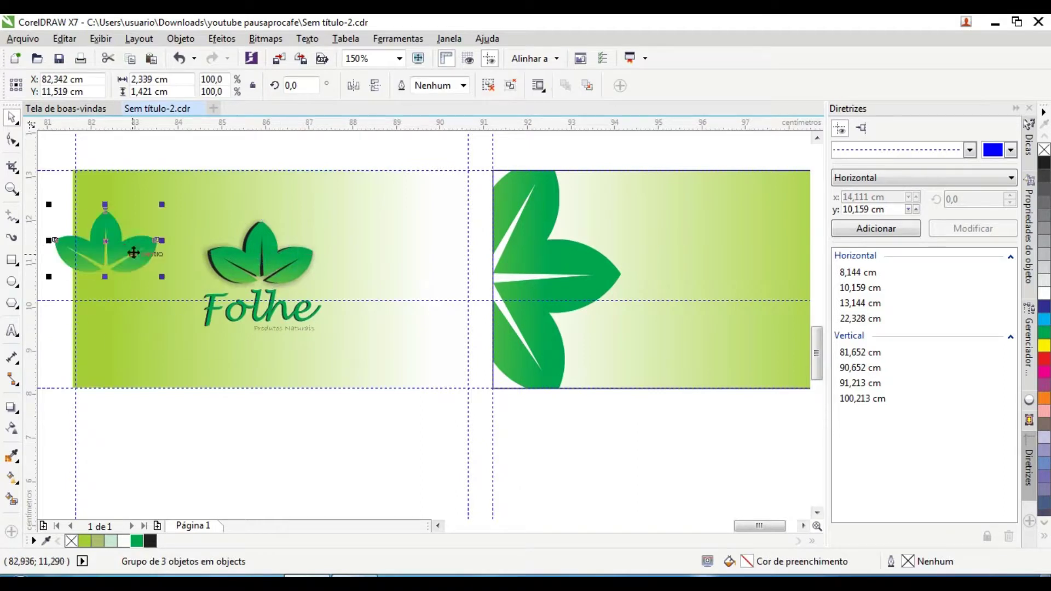
left_click_drag(160, 208, 181, 344)
left_click(106, 241)
mouse_move(139, 294)
left_mouse_down()
mouse_move(264, 481)
mouse_move(173, 289)
mouse_move(143, 279)
left_mouse_up()
left_click(87, 543)
mouse_move(77, 308)
left_mouse_down()
mouse_move(94, 305)
mouse_move(75, 309)
left_mouse_up()
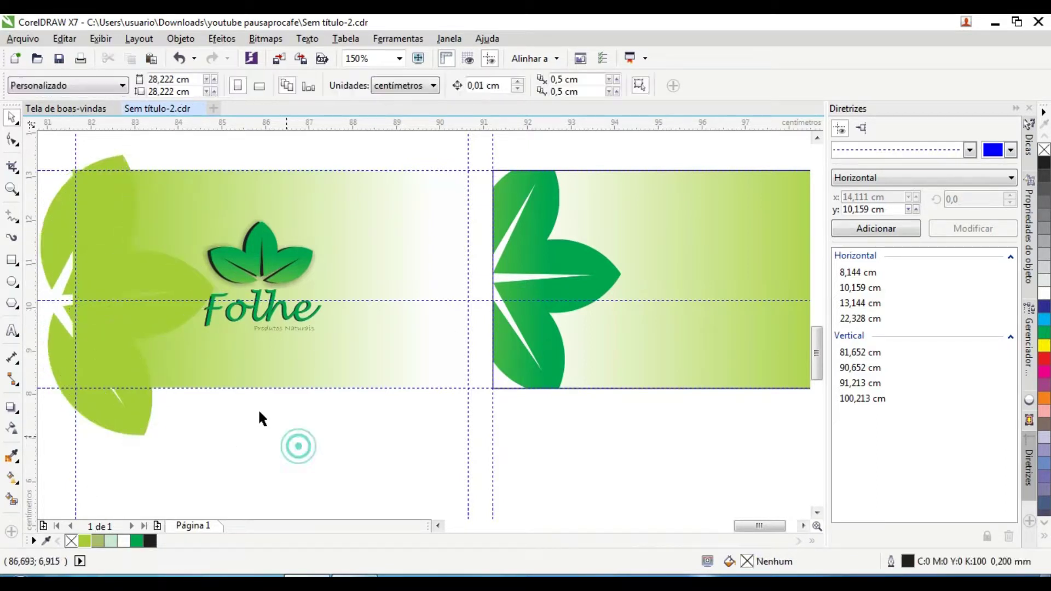
Step: PowerClip the yellow-green leaves inside the front card rectangle
right_click(122, 187)
left_click(188, 202)
left_click(247, 356)
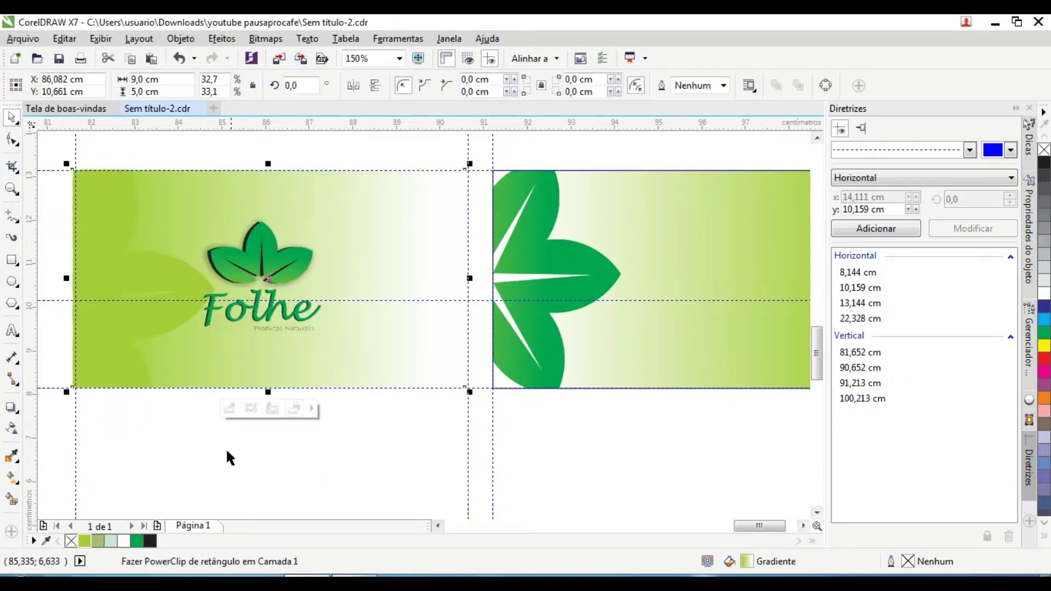
left_click(261, 470)
Step: Edit the front card's clipped leaves, trying dark green before restoring yellow-green
scroll(160, 428, "up", 1)
scroll(163, 287, "down", 1)
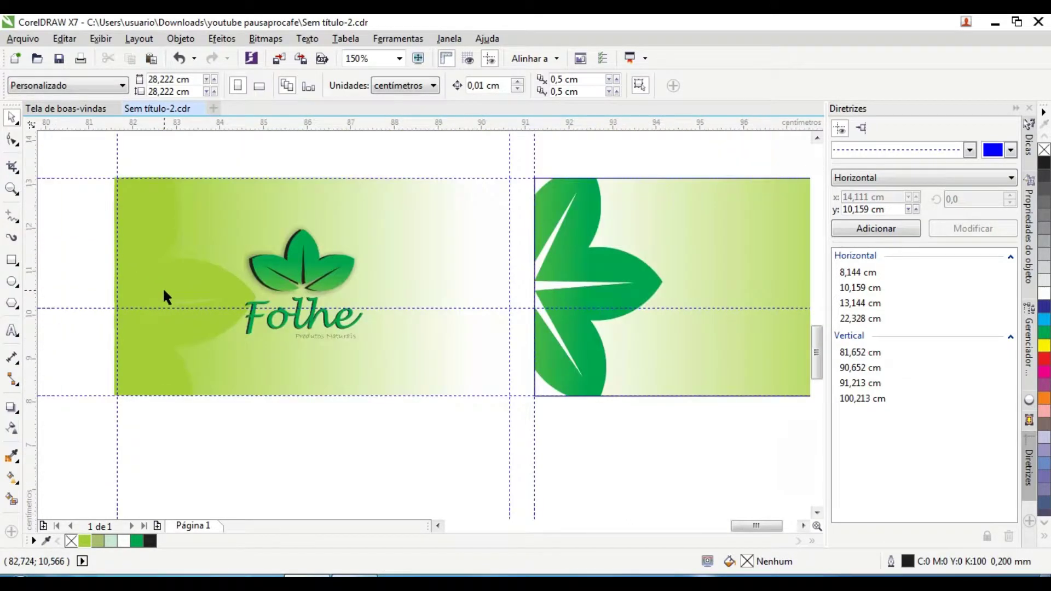
left_click(163, 287)
left_click(211, 328, "ctrl")
left_click(228, 328)
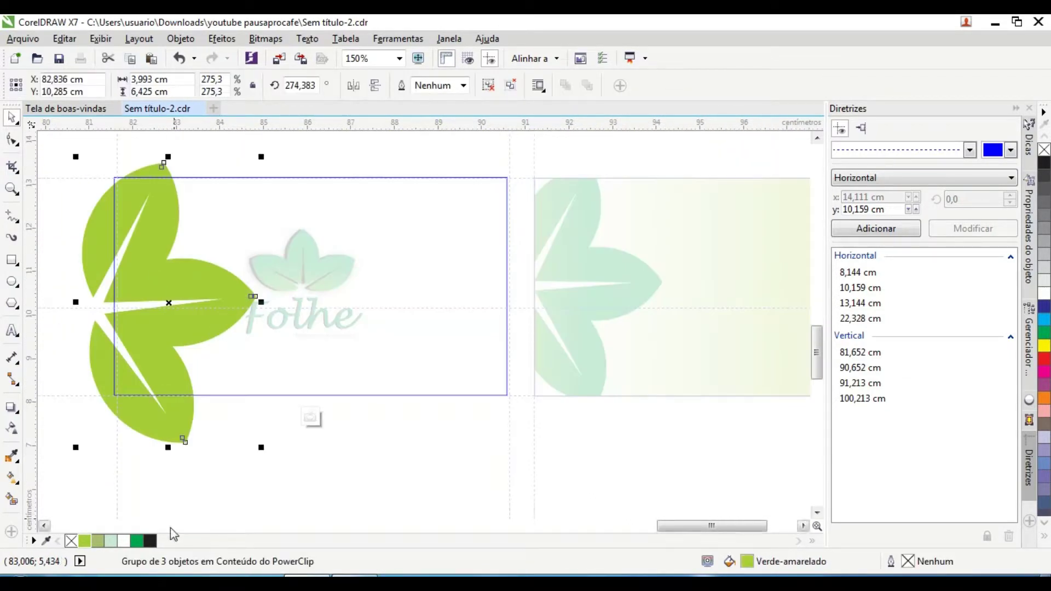
left_click(137, 541)
scroll(207, 307, "up", 2)
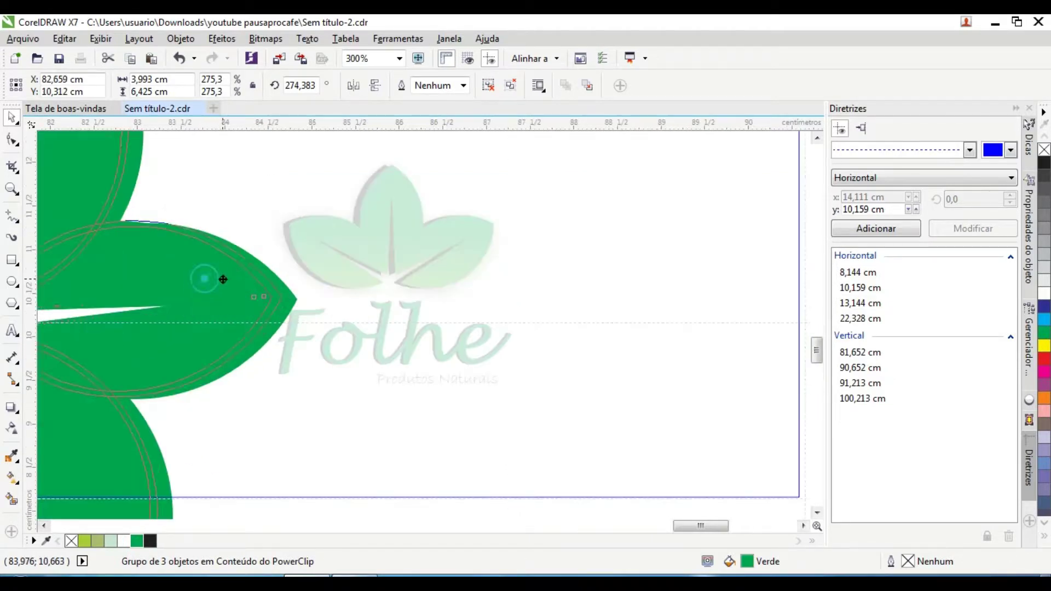
left_click(84, 541)
scroll(309, 349, "down", 2)
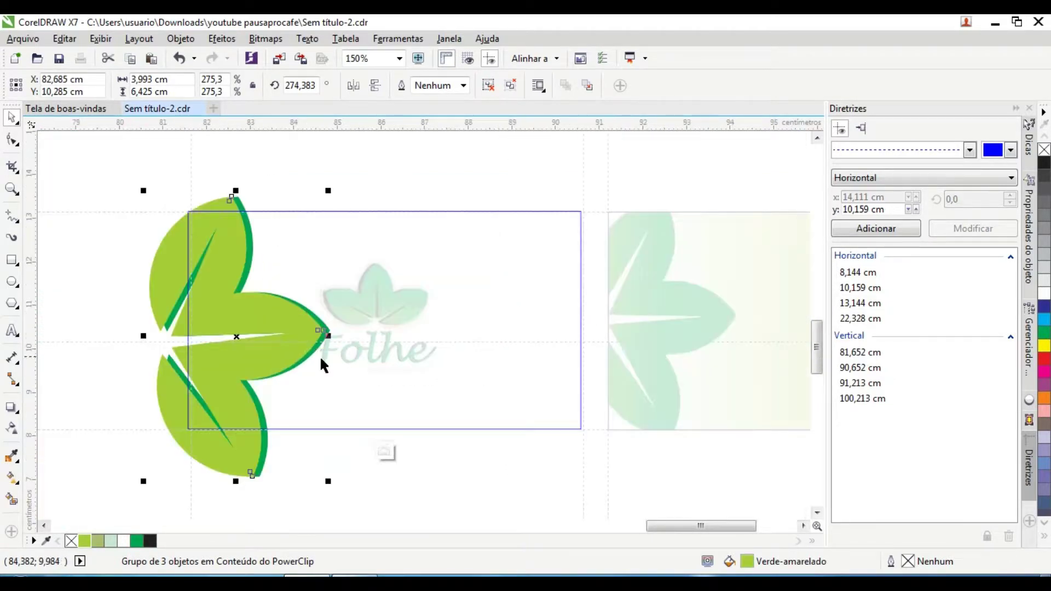
left_click(384, 450)
Step: Try a linear gradient with a light green node on the clipped leaves, then close the fill settings
scroll(296, 293, "up", 4)
scroll(297, 291, "down", 4)
left_click(326, 424)
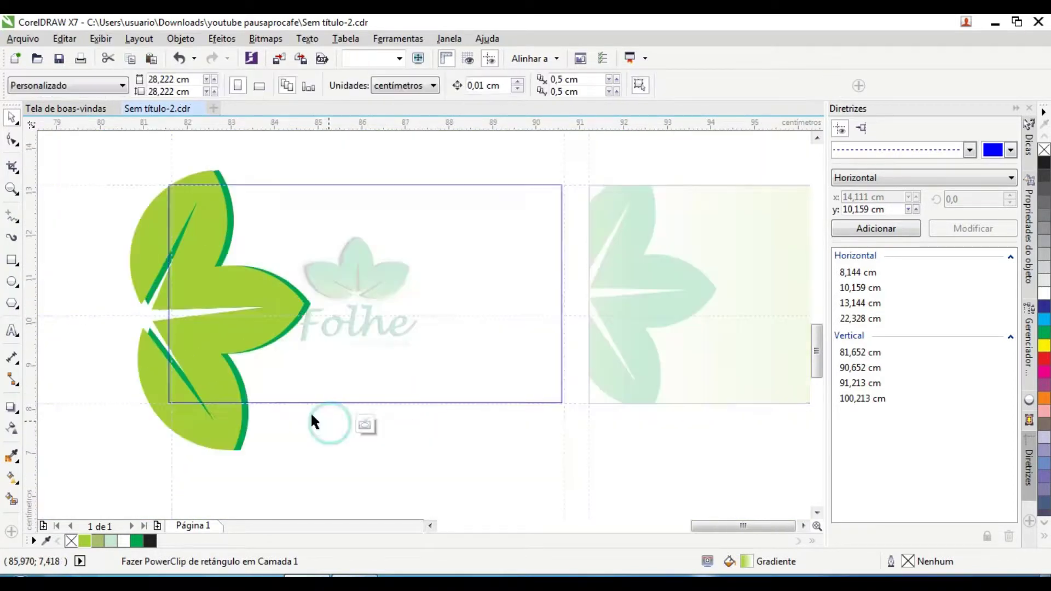
double_click(760, 565)
left_click(303, 183)
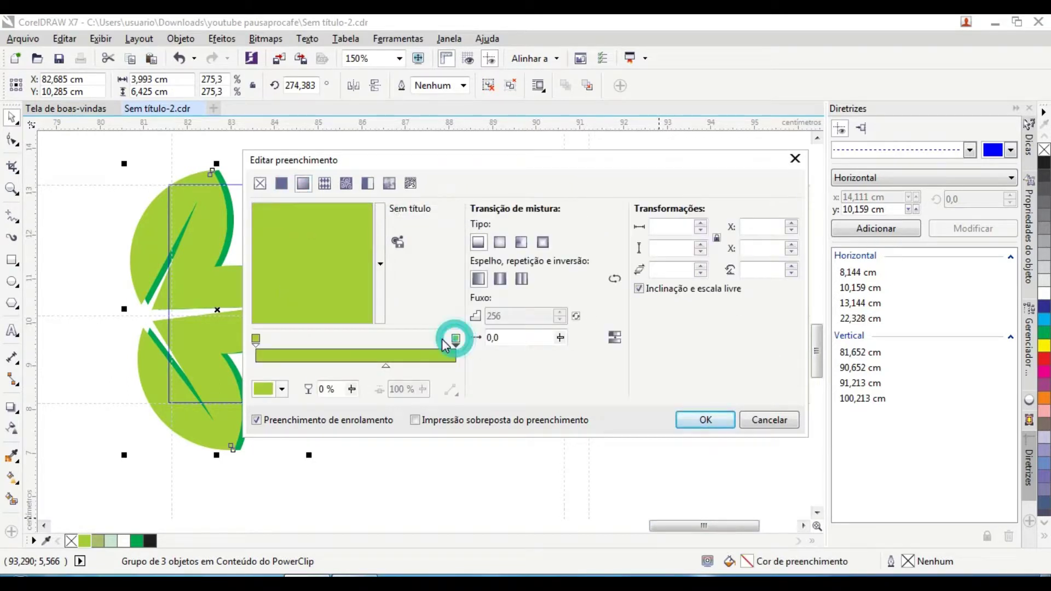
left_click(281, 389)
left_click(285, 273)
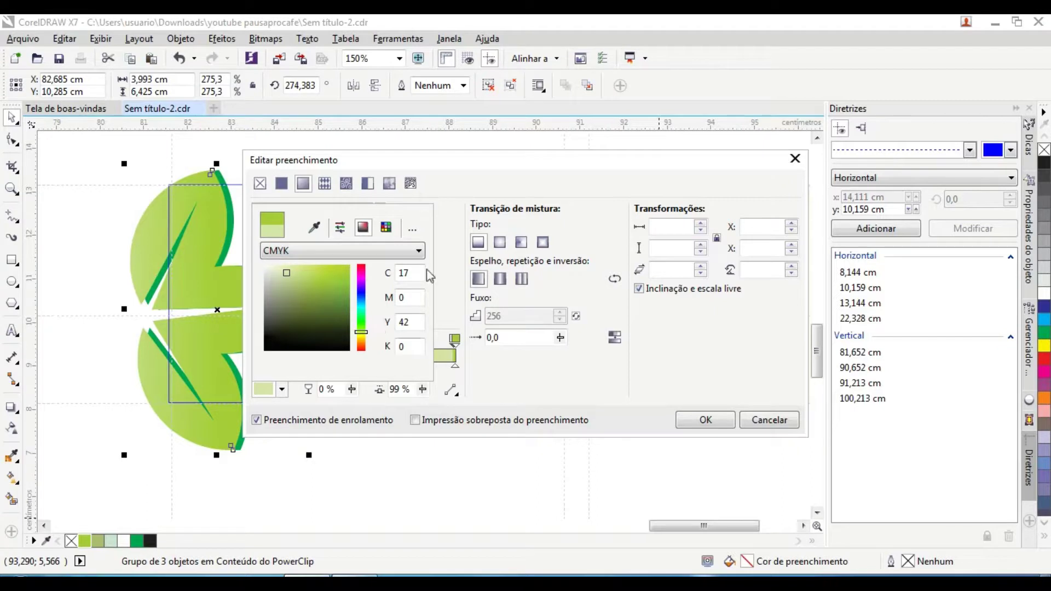
left_click(356, 459)
left_click_drag(356, 365, 454, 366)
left_click(455, 339)
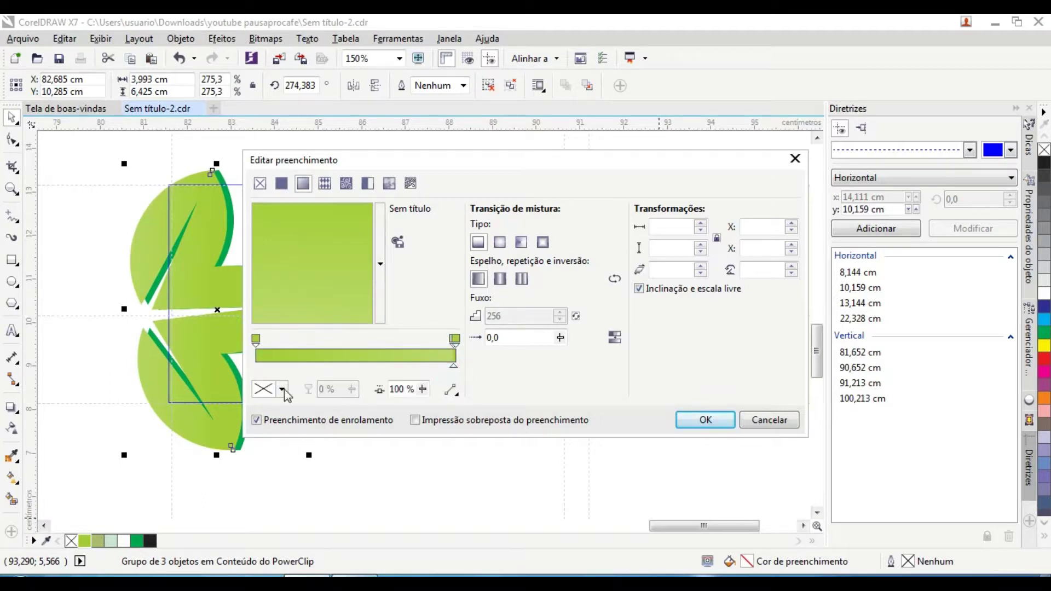
left_click(706, 420)
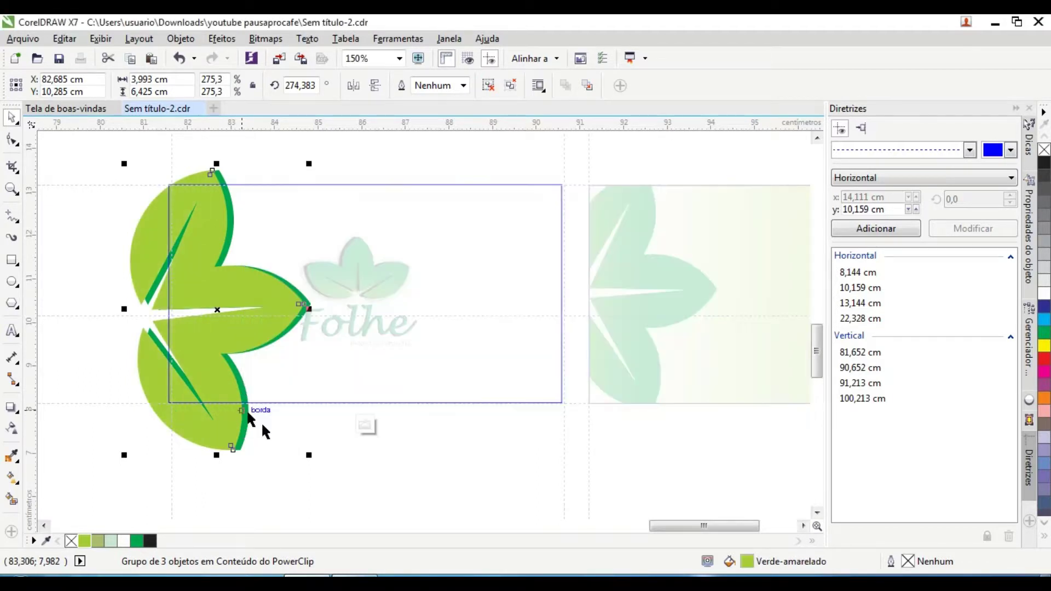
Step: Remove the leaves' outline, recolour them light yellow-green and shift them slightly right
left_click(1042, 534)
left_click(1005, 408)
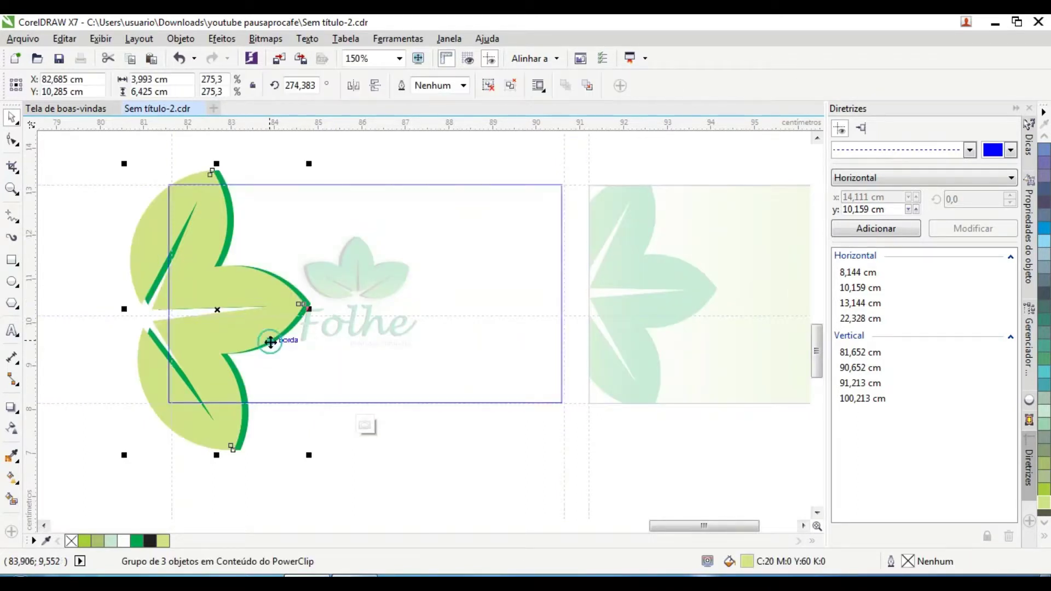
left_click(84, 541)
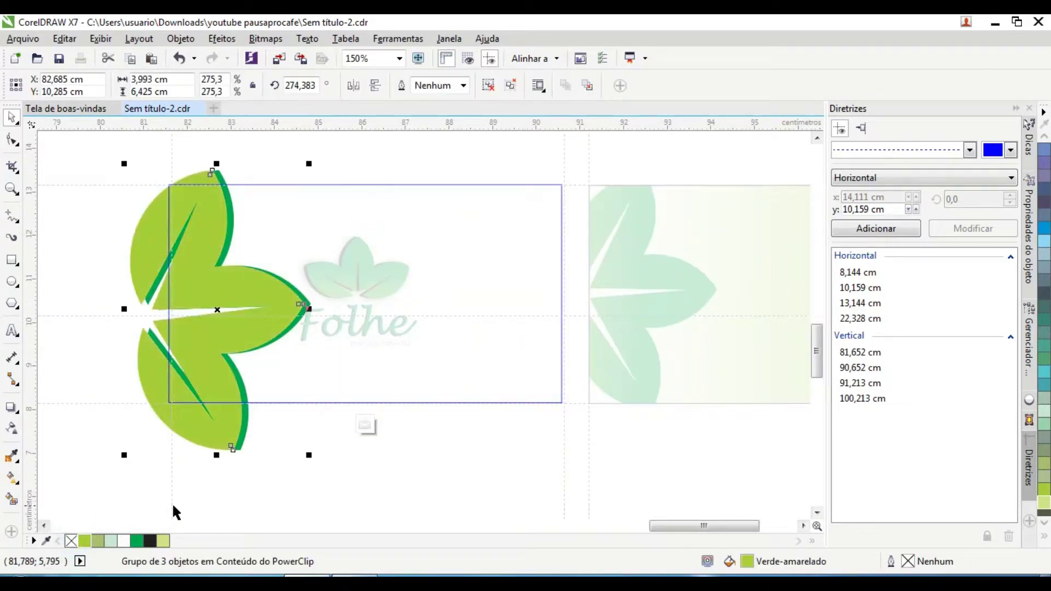
right_click(71, 541)
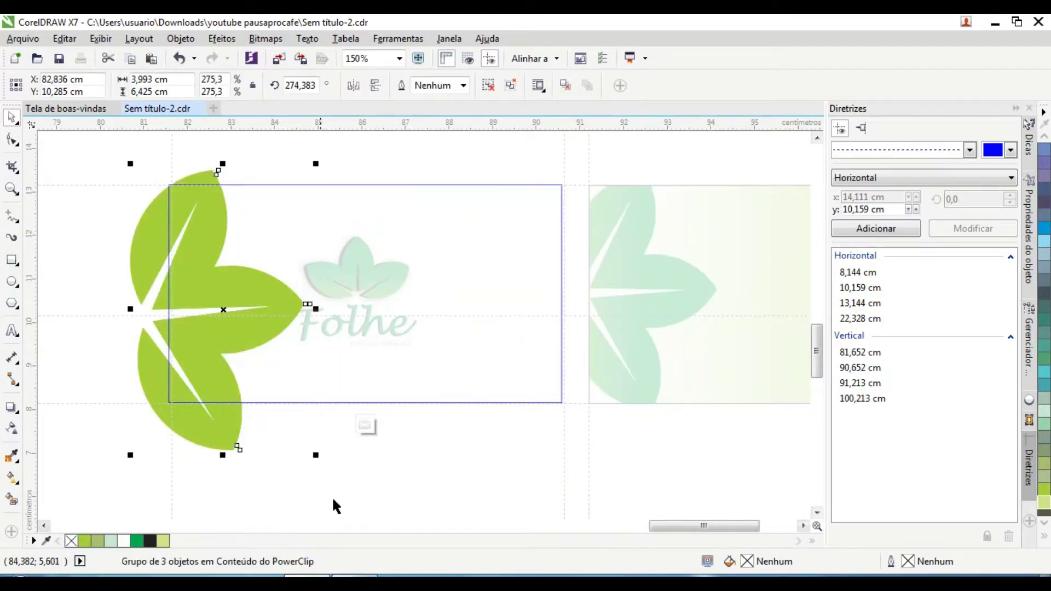
left_click(164, 541)
left_click(245, 366)
left_click_drag(197, 354, 247, 368)
left_click(89, 543)
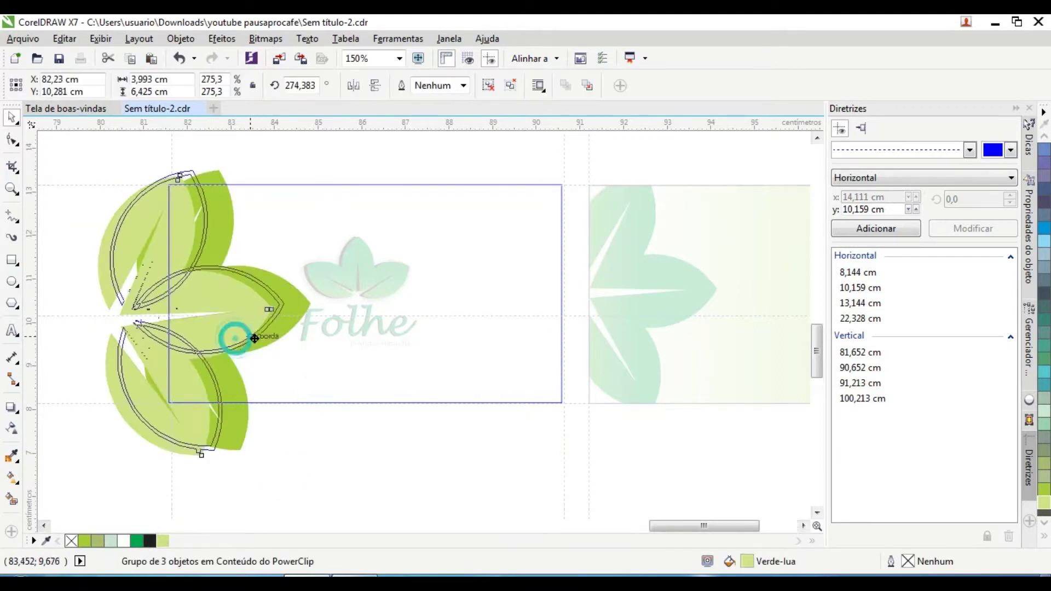
left_click(366, 425)
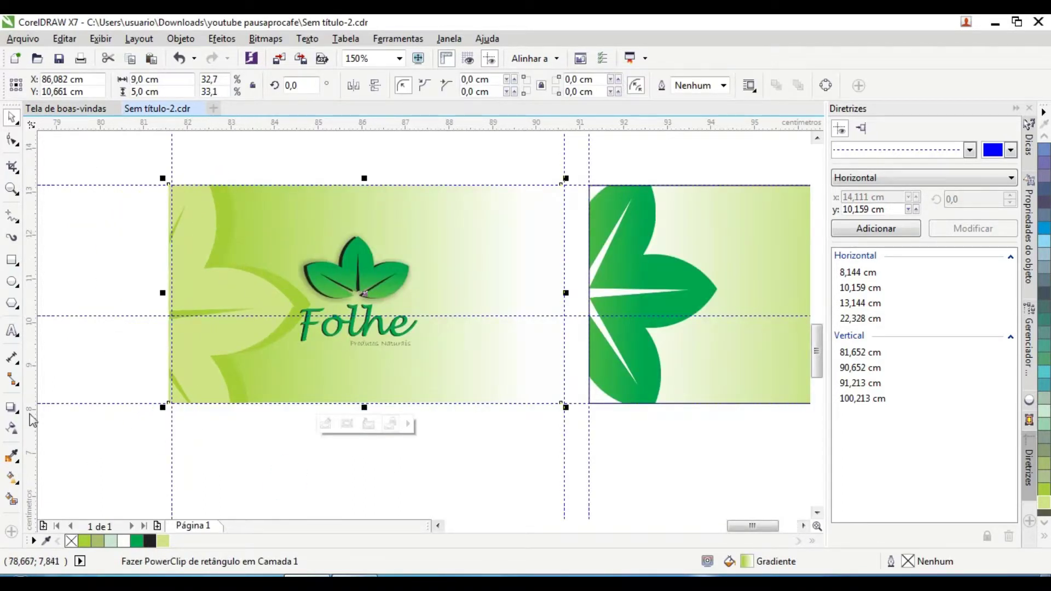
Step: Nudge the front card's clipped leaves a little to the left
scroll(129, 392, "down", 2)
scroll(130, 392, "up", 2)
left_click(206, 408)
left_click(247, 335)
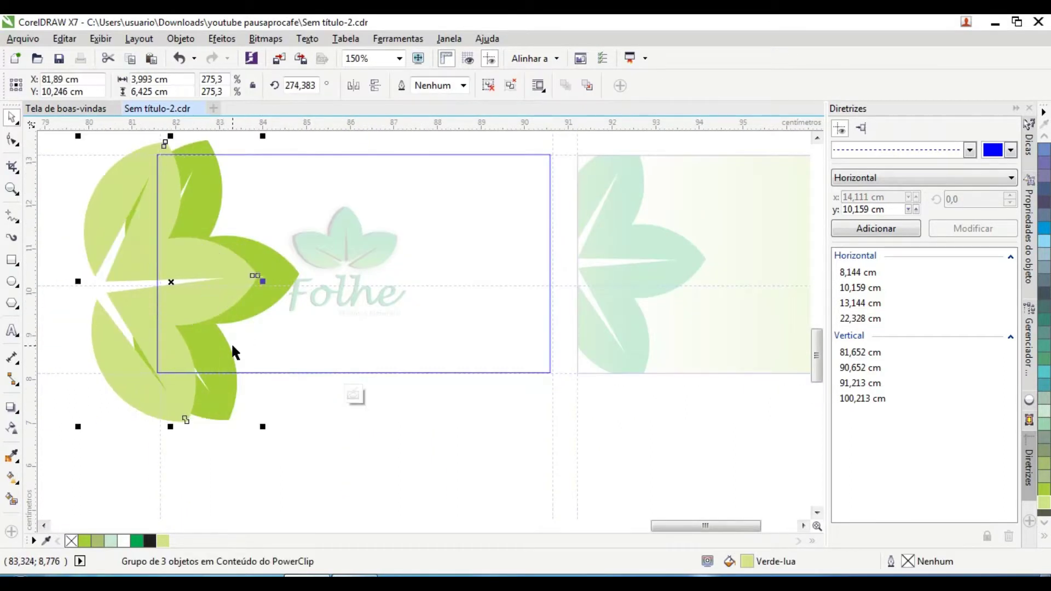
key("Left")
key("Left")
left_click(356, 396)
scroll(202, 301, "up", 2)
scroll(202, 301, "down", 2)
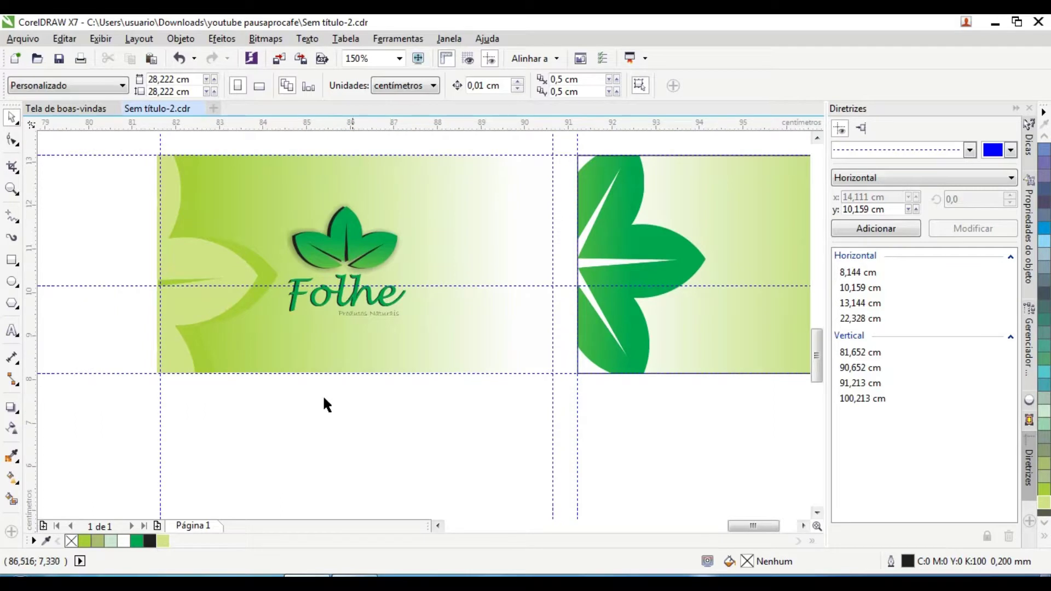
scroll(553, 408, "down", 2)
scroll(364, 344, "right", 1)
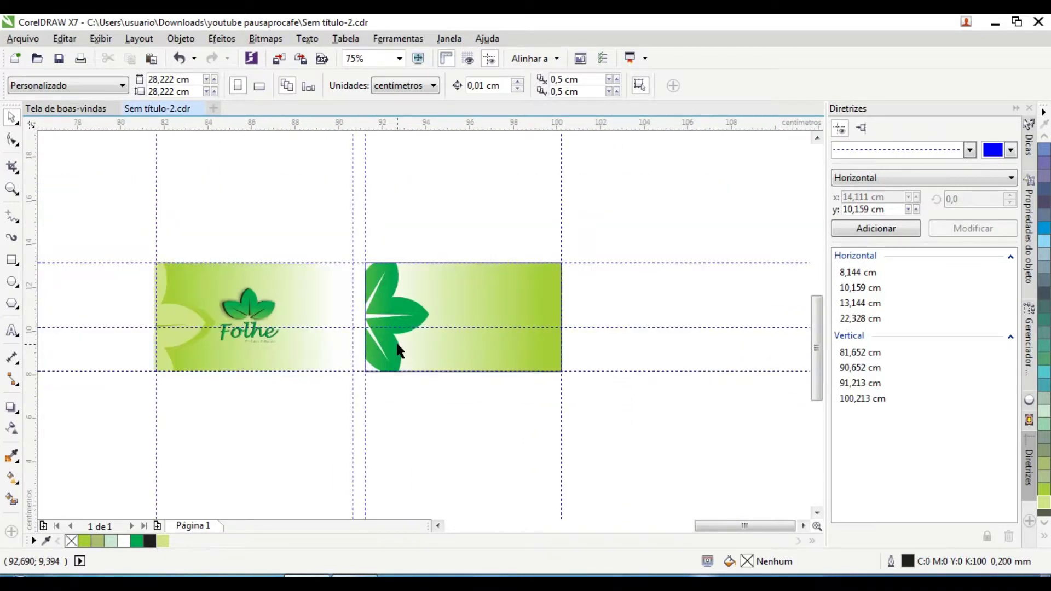
Step: Mirror the back card's gradient horizontally and move its clipped leaves back to the left edge
left_click(443, 352)
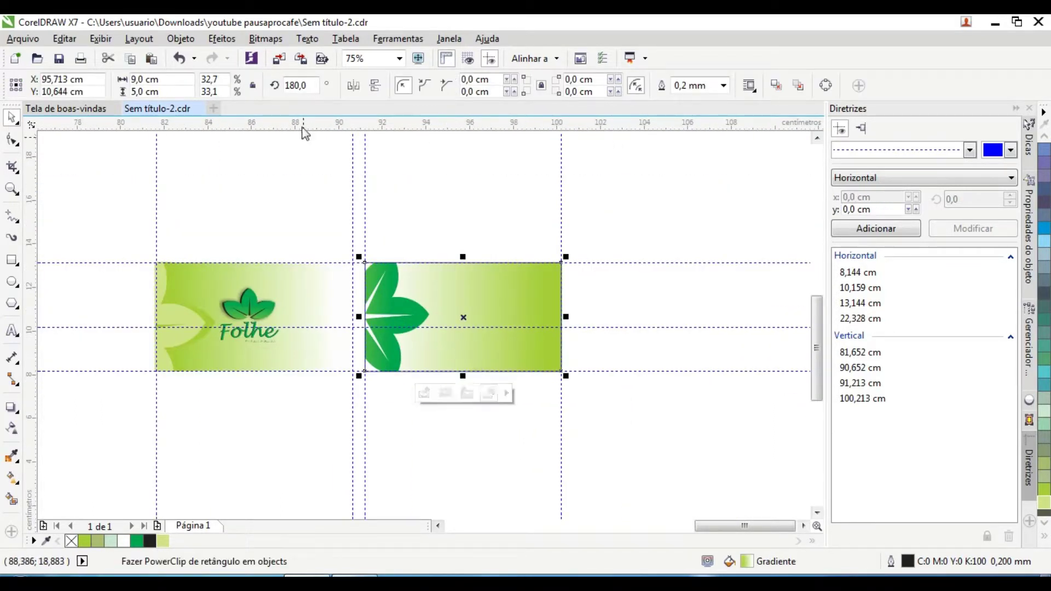
left_click(353, 85)
left_click(425, 393)
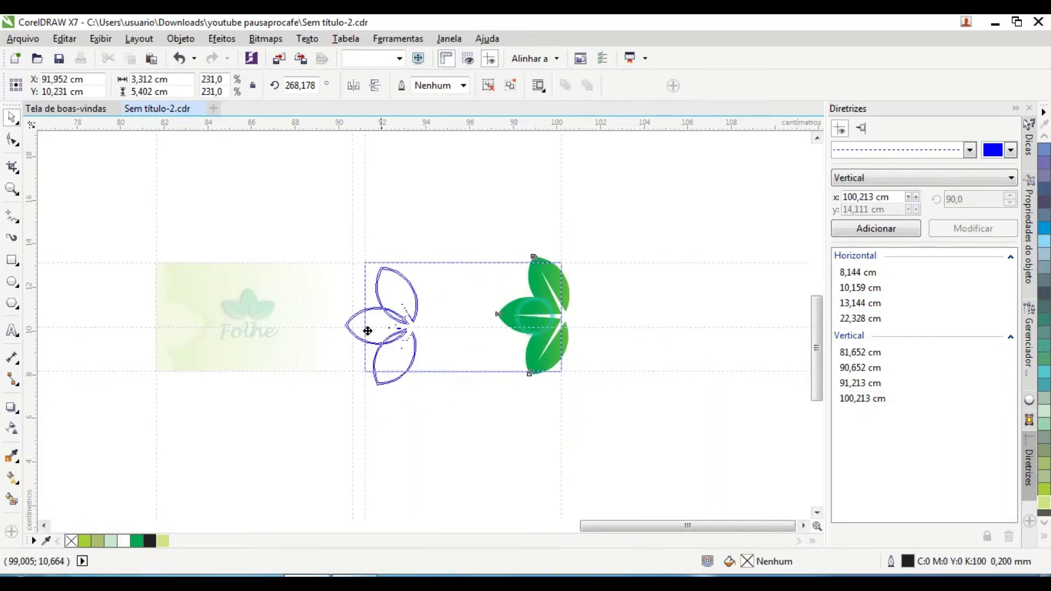
left_click_drag(425, 322, 361, 321)
left_click(466, 395)
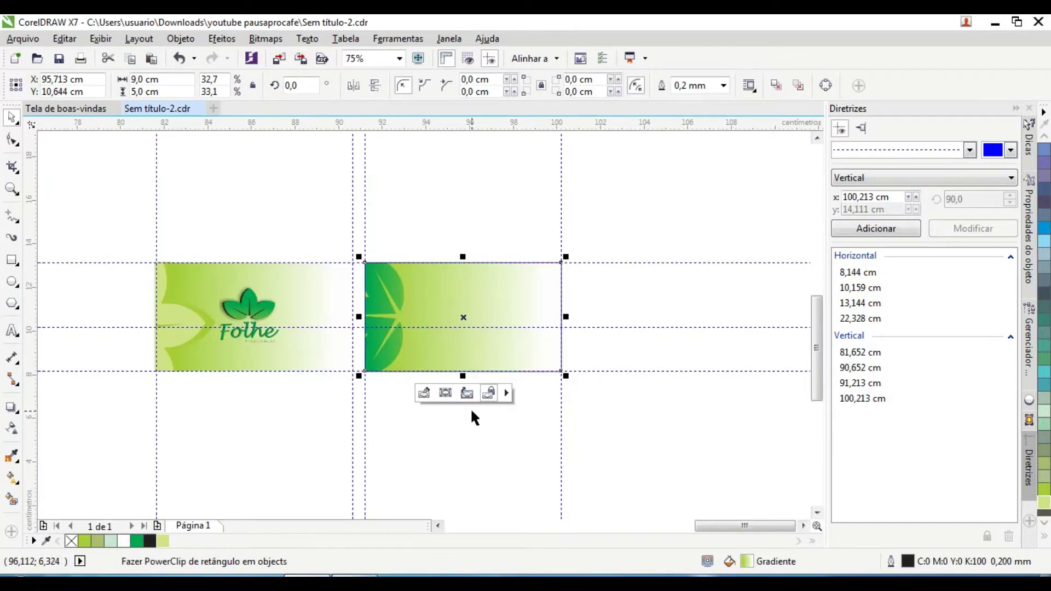
left_click(470, 408)
Step: Mirror the back card's clipped leaves, snug them against the edge and fill them pale Verde-lua
left_click(390, 334)
left_click(426, 391)
left_click(353, 85)
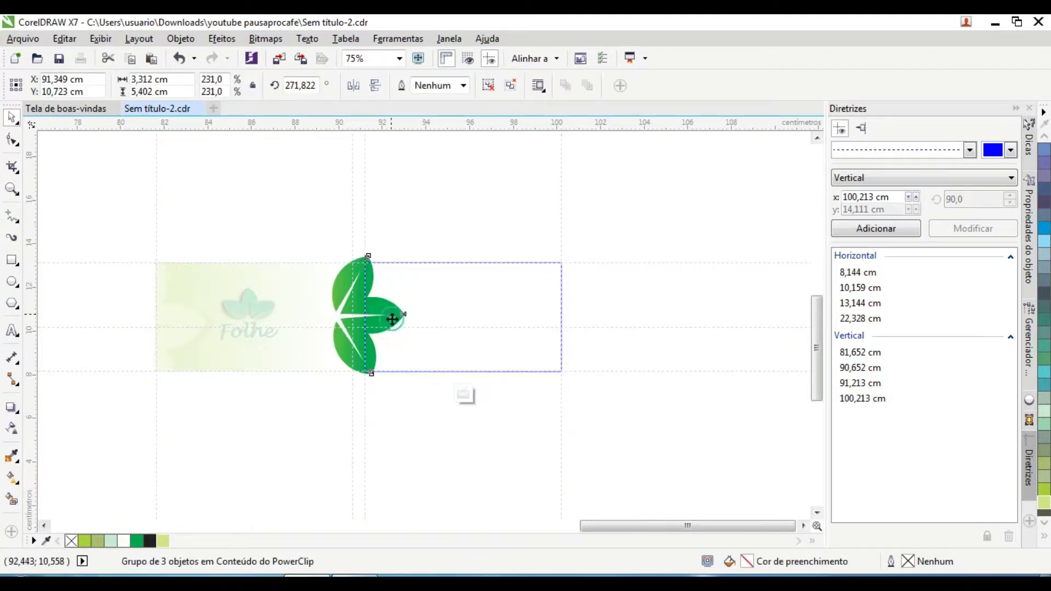
left_click_drag(392, 319, 406, 318)
left_click(163, 541)
scroll(403, 308, "up", 3)
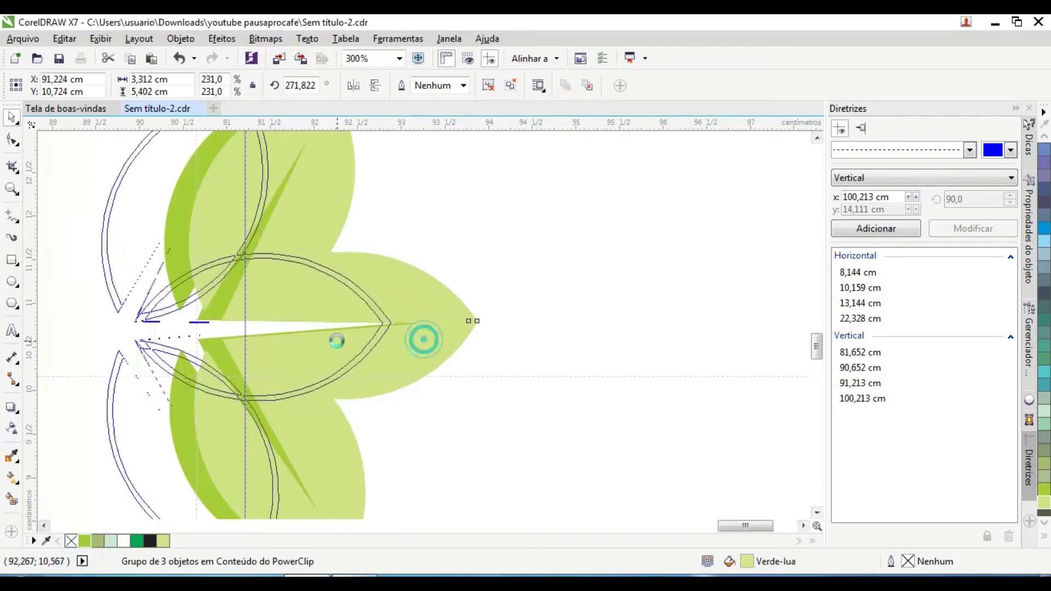
key("ctrl+z")
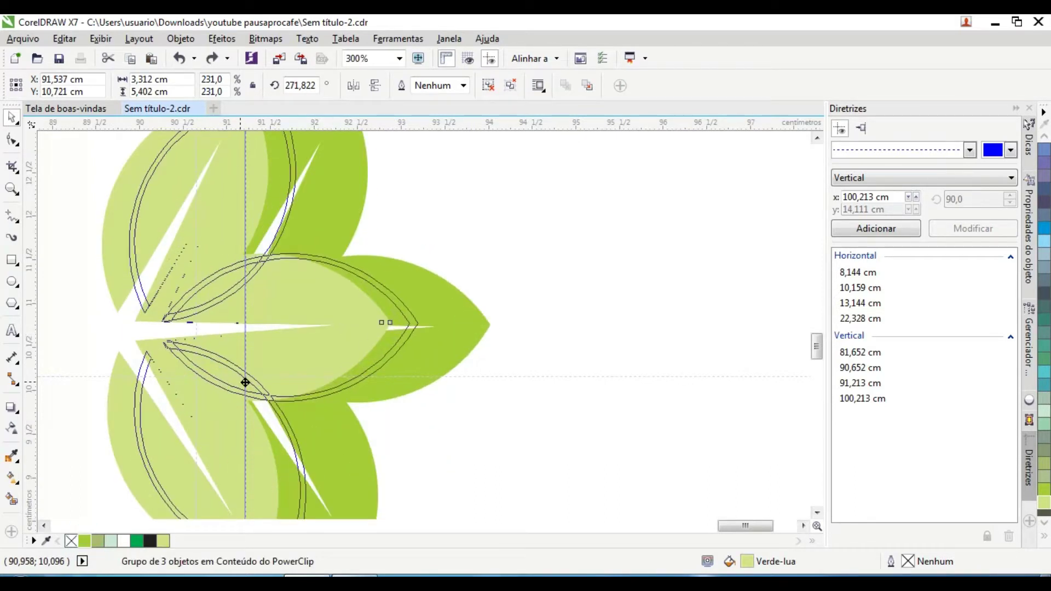
scroll(223, 382, "down", 3)
left_click(329, 439)
left_click(375, 301)
scroll(272, 275, "up", 2)
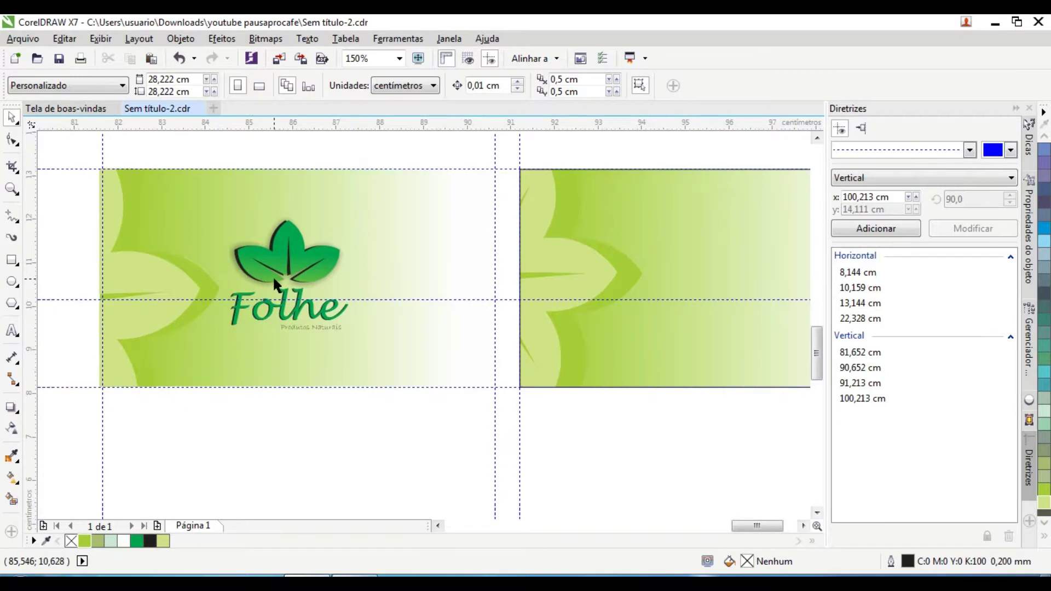
scroll(337, 293, "down", 2)
scroll(521, 278, "up", 2)
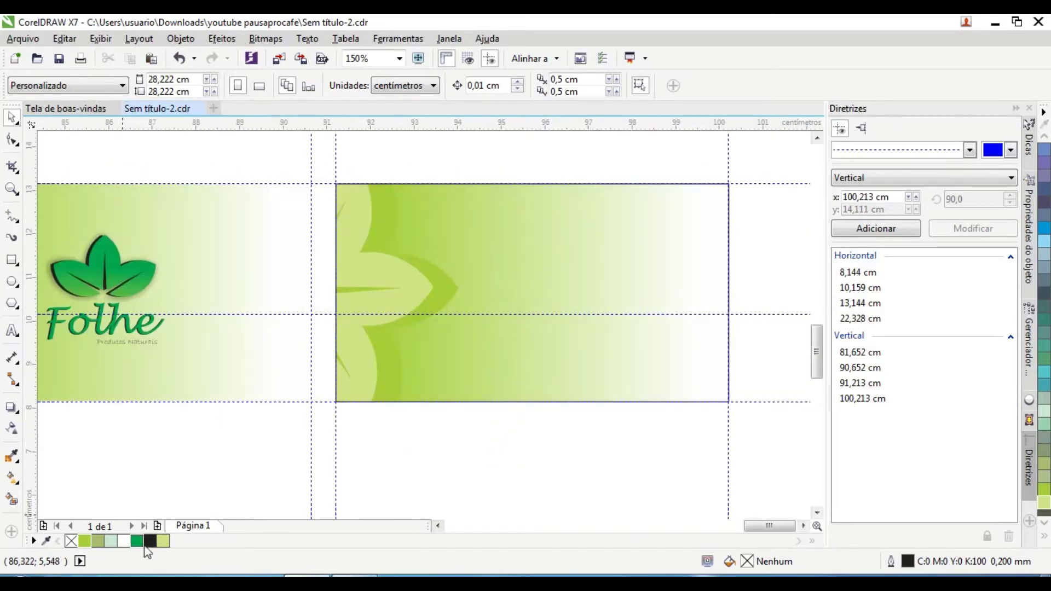
Step: Type the street address line in Arial, shrink it, and position it inside the back card
left_click(12, 330)
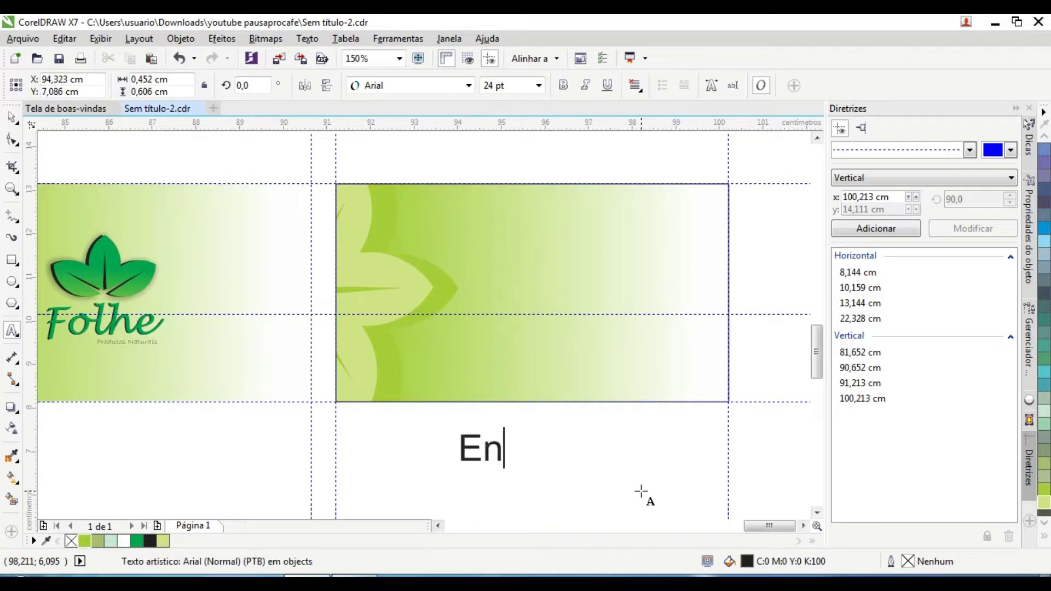
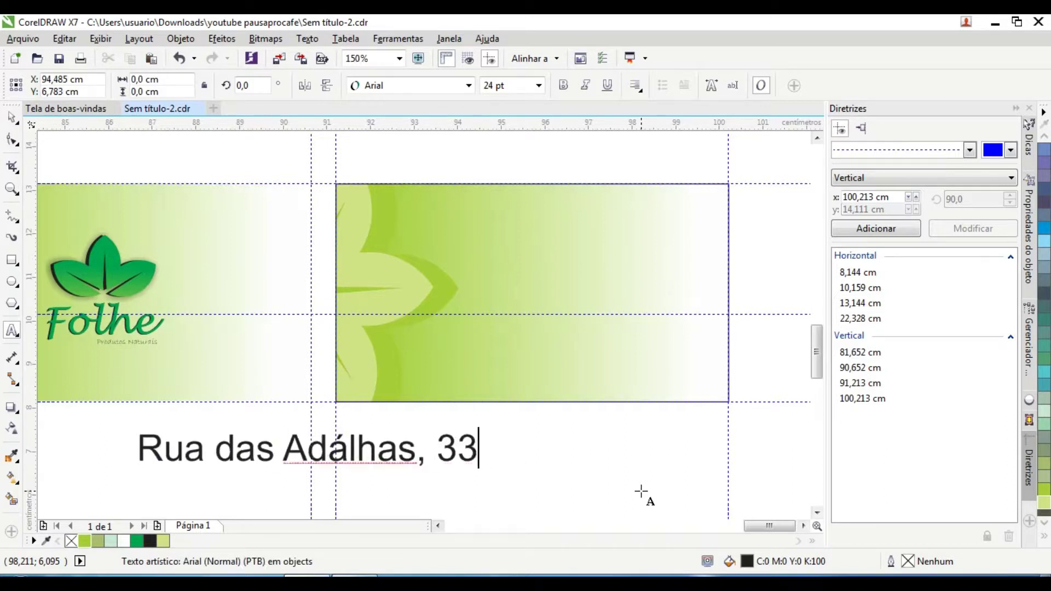
left_click(14, 124)
left_click_drag(307, 450, 599, 464)
left_click_drag(761, 481, 591, 472)
left_click_drag(520, 460, 546, 354)
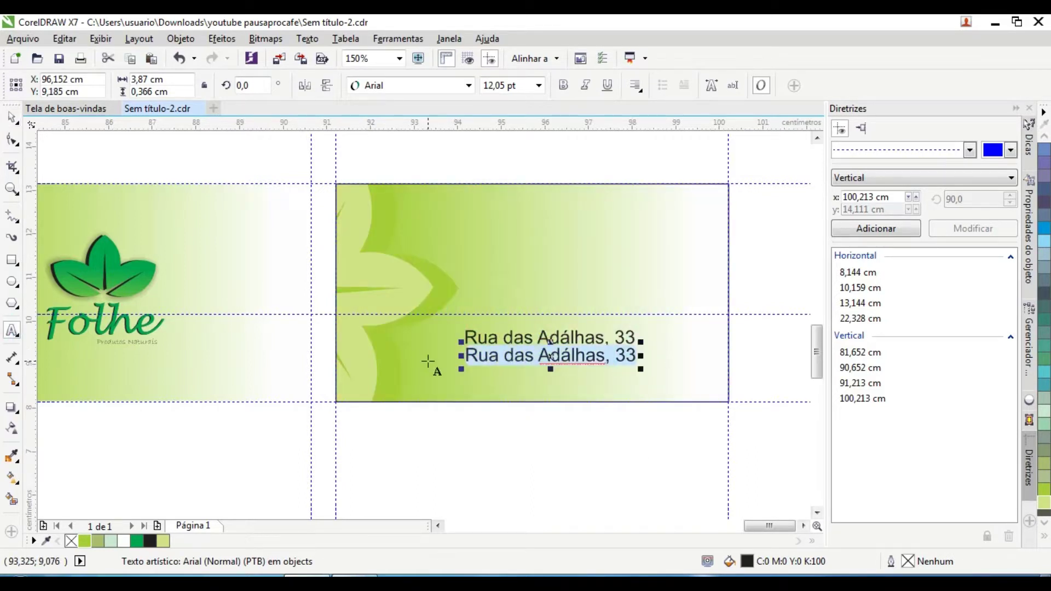
Step: Retype a duplicate of the address as the contact e-mail and move both lines below the card
key("BackSpace")
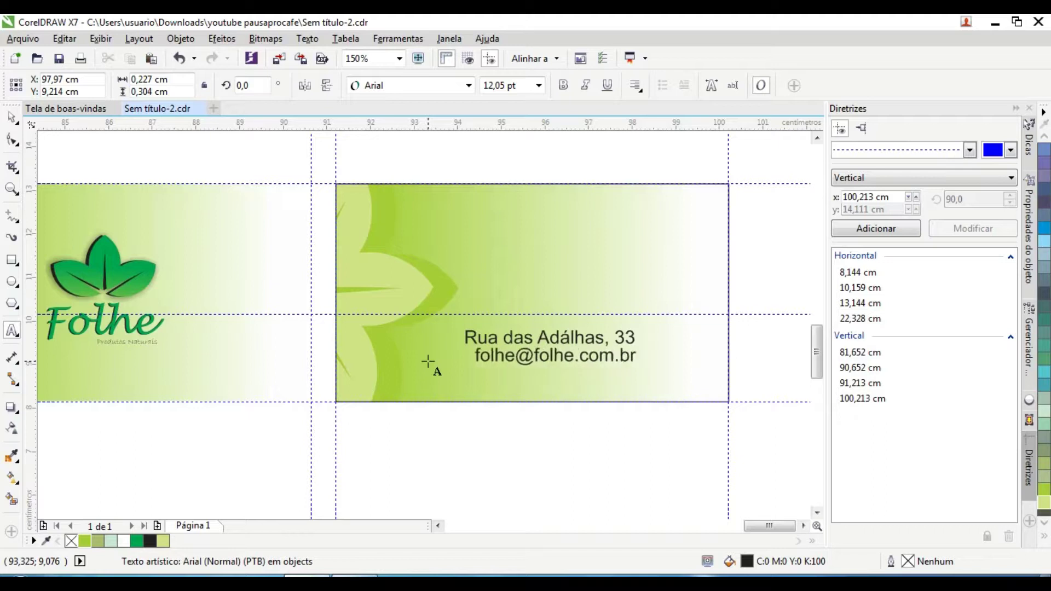
scroll(570, 360, "down", 1)
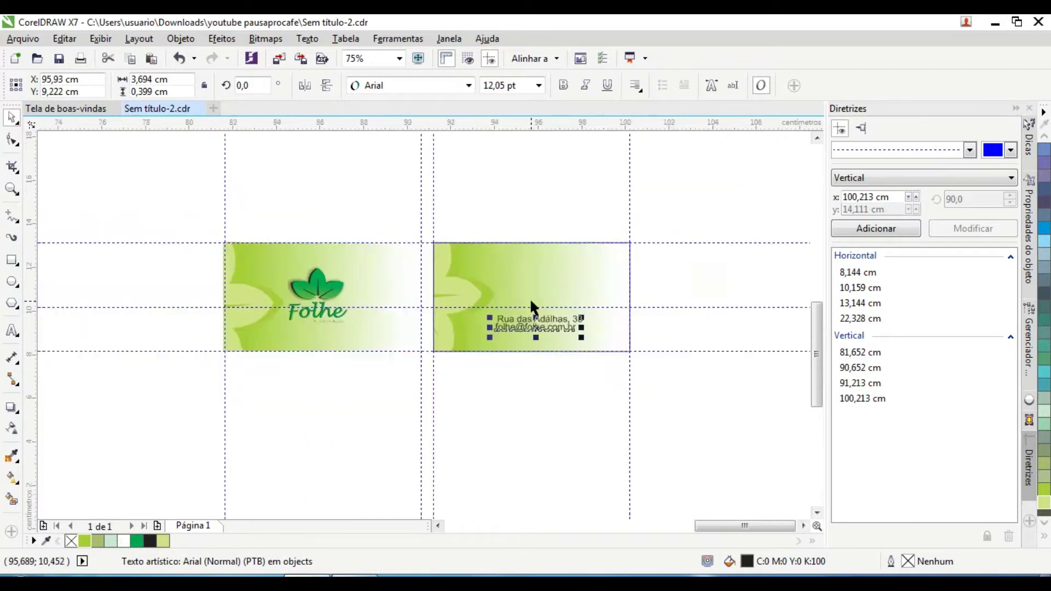
scroll(535, 305, "up", 1)
left_click(528, 259)
left_click_drag(528, 258, 531, 412)
left_click(525, 441)
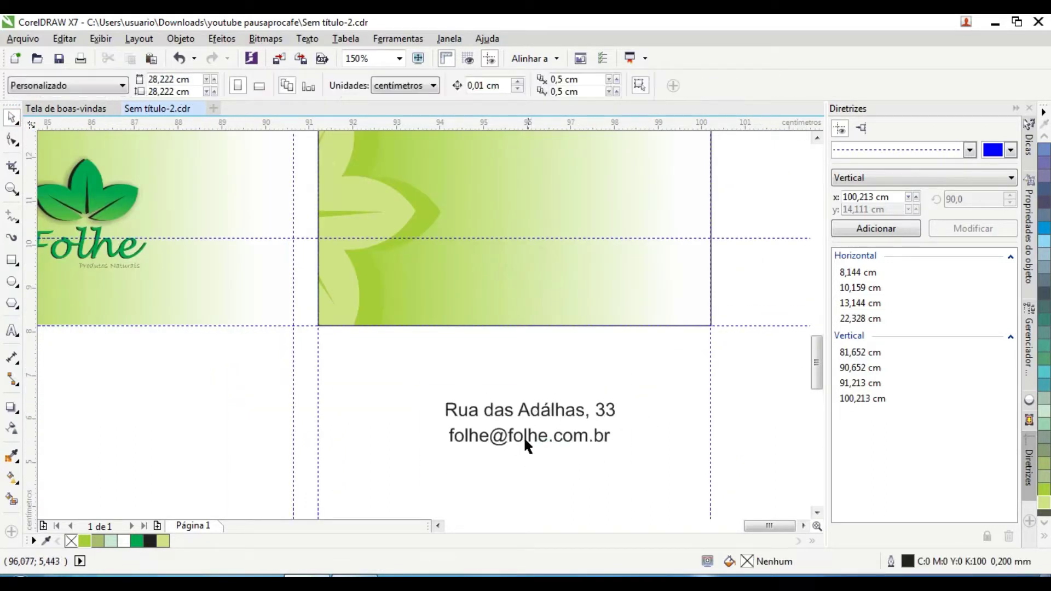
scroll(432, 445, "up", 1)
left_click(469, 434)
scroll(375, 330, "down", 5)
scroll(104, 366, "up", 3)
scroll(169, 363, "down", 3)
Step: Bring the swirl ornament above DESSERT from the menu artwork onto the card, scaled down
scroll(152, 343, "up", 2)
scroll(155, 344, "down", 1)
scroll(219, 438, "up", 5)
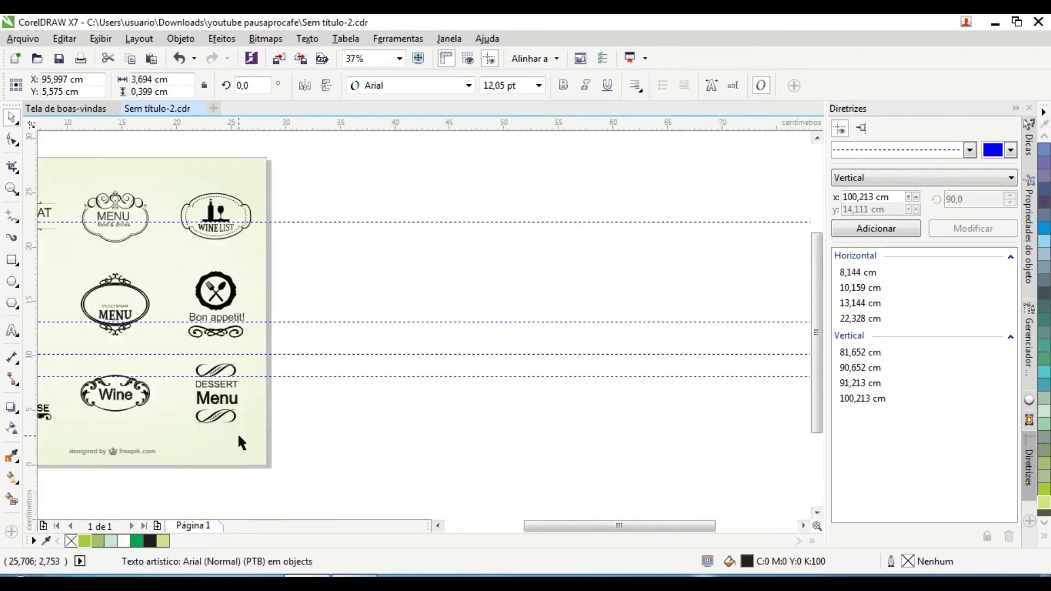
left_click(195, 312)
left_click(150, 304)
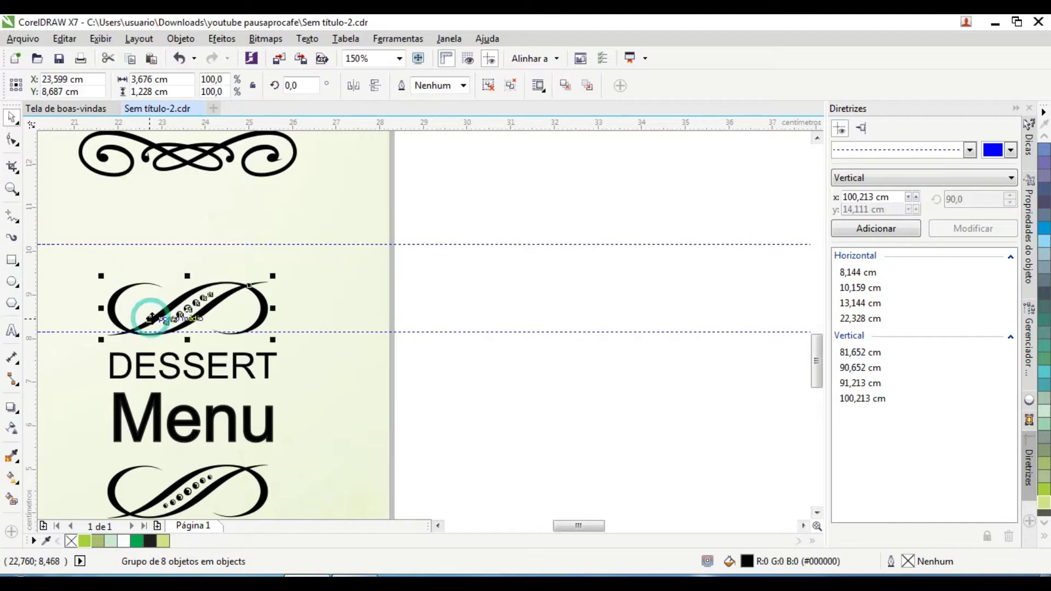
scroll(155, 325, "down", 5)
left_click_drag(532, 354, 539, 357)
scroll(539, 357, "up", 6)
scroll(539, 357, "down", 1)
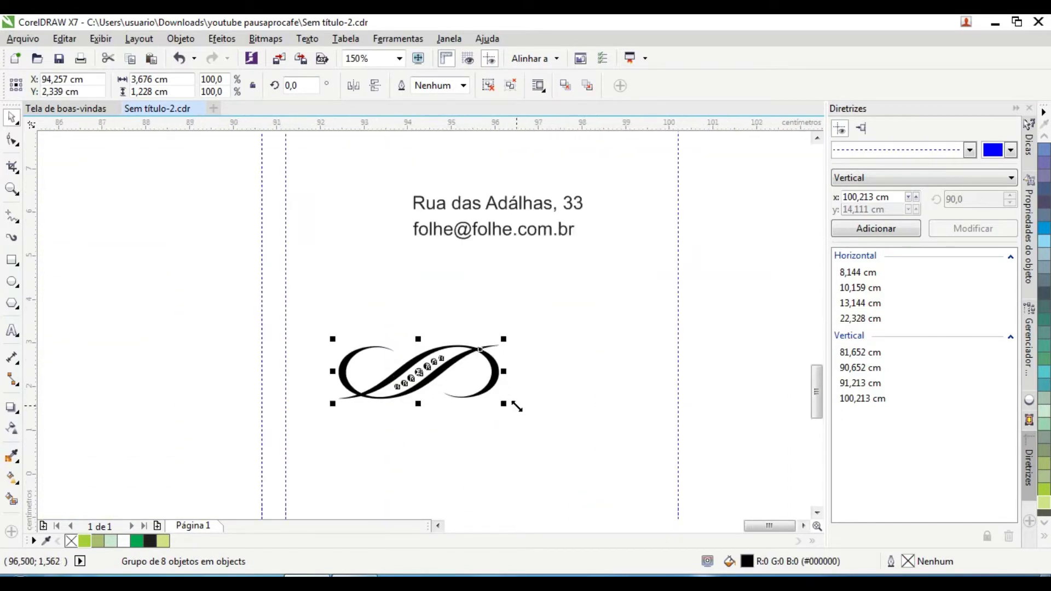
left_click_drag(509, 403, 413, 394)
left_click_drag(371, 206, 371, 206)
Step: Shrink the swirl to about 25% before the address, copy it to the e-mail line, and colour all green
scroll(383, 200, "up", 3)
left_click_drag(410, 175, 294, 219)
left_click_drag(256, 193, 408, 194)
left_click_drag(408, 194, 404, 306)
scroll(405, 306, "down", 3)
left_click_drag(270, 239, 579, 350)
scroll(339, 437, "down", 1)
scroll(364, 422, "up", 2)
left_click(363, 422)
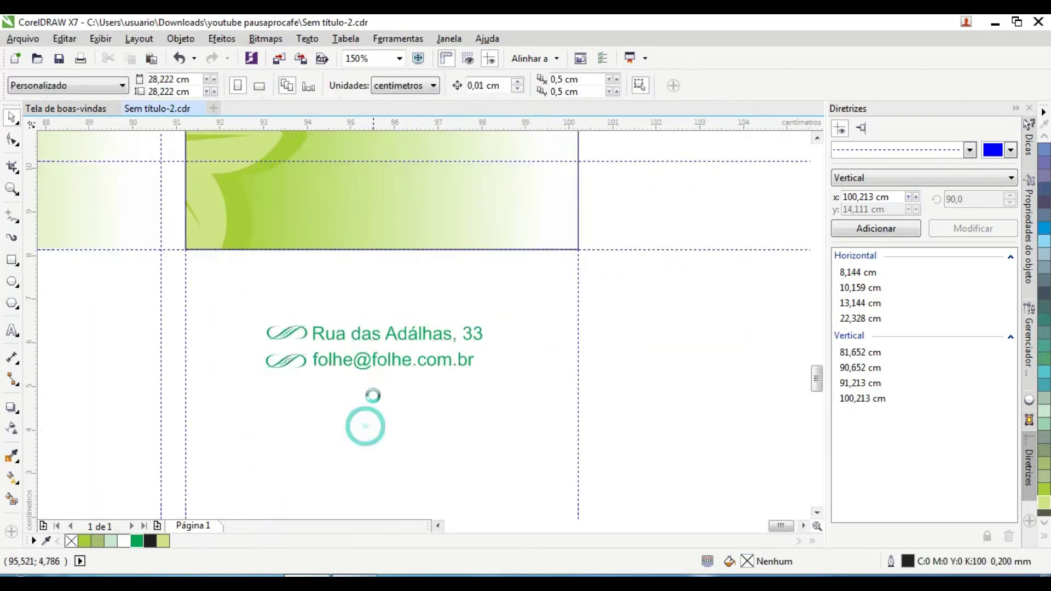
left_click(368, 334)
Step: Duplicate the e-mail line above the address and retype it as the phone number
left_click_drag(360, 330, 356, 234)
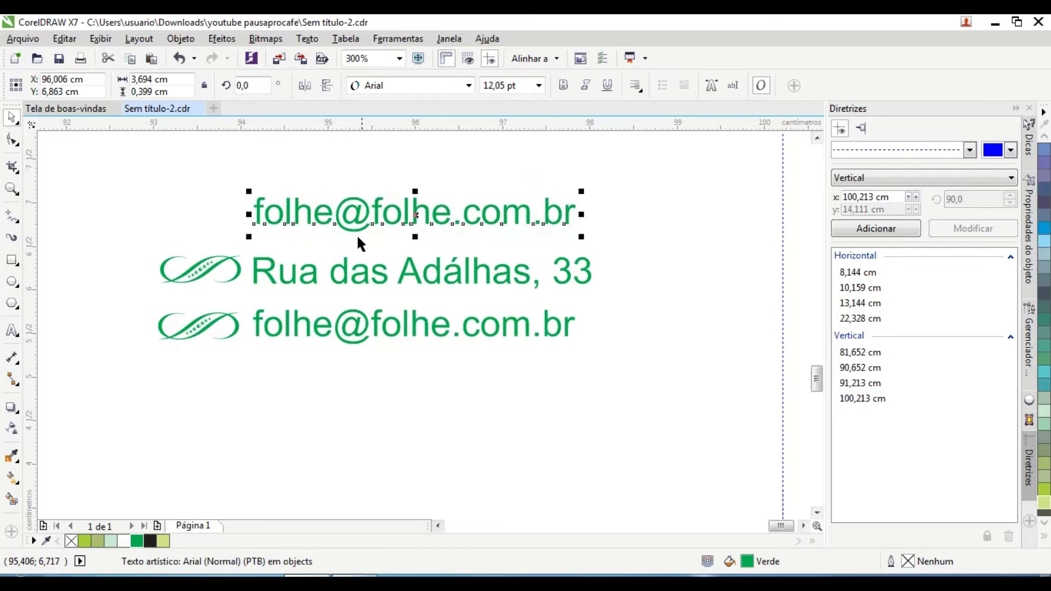
left_click_drag(257, 205, 662, 212)
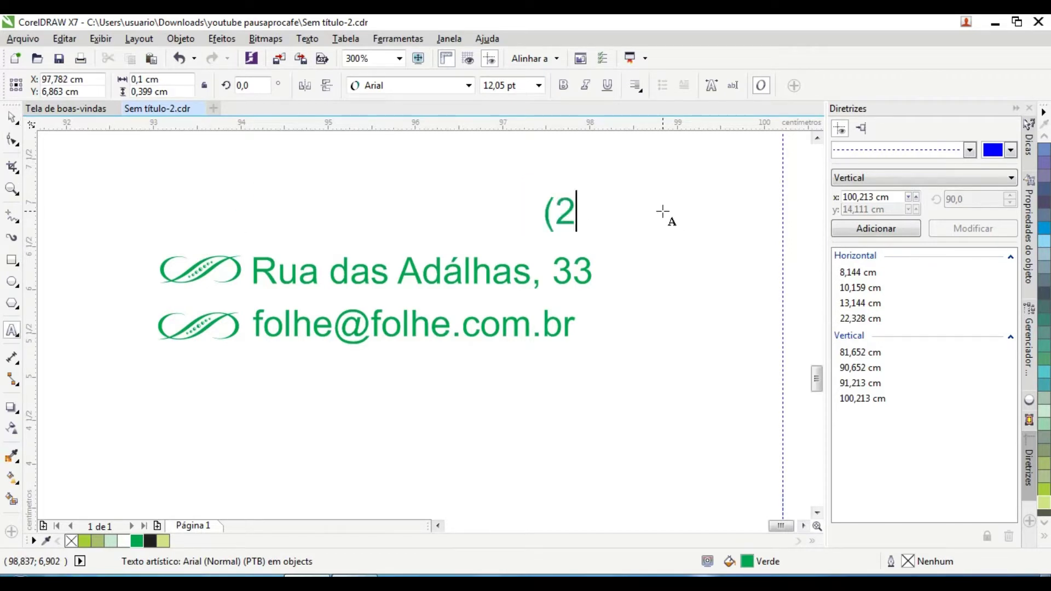
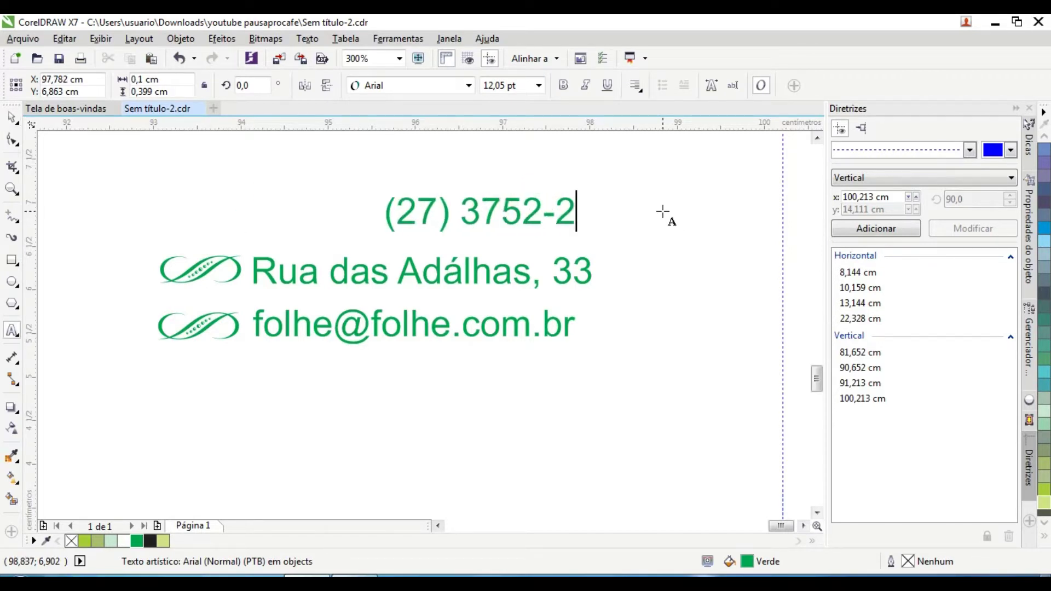
scroll(433, 256, "left", 3)
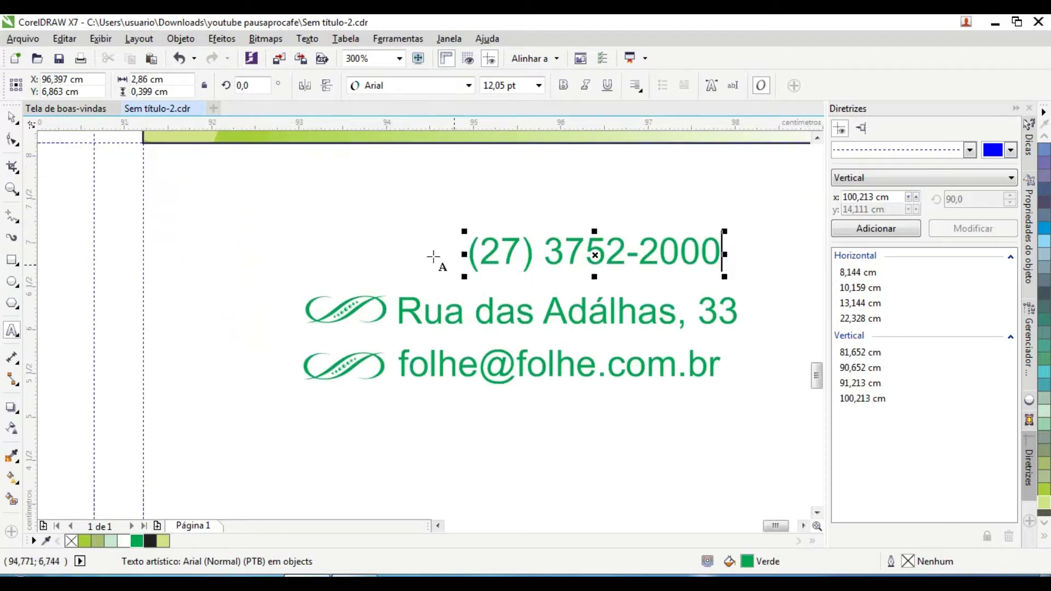
left_click_drag(525, 254, 478, 255)
Step: Add a vertical guide at the swirls' left edge and set a swirl beside the phone line
left_click(346, 311)
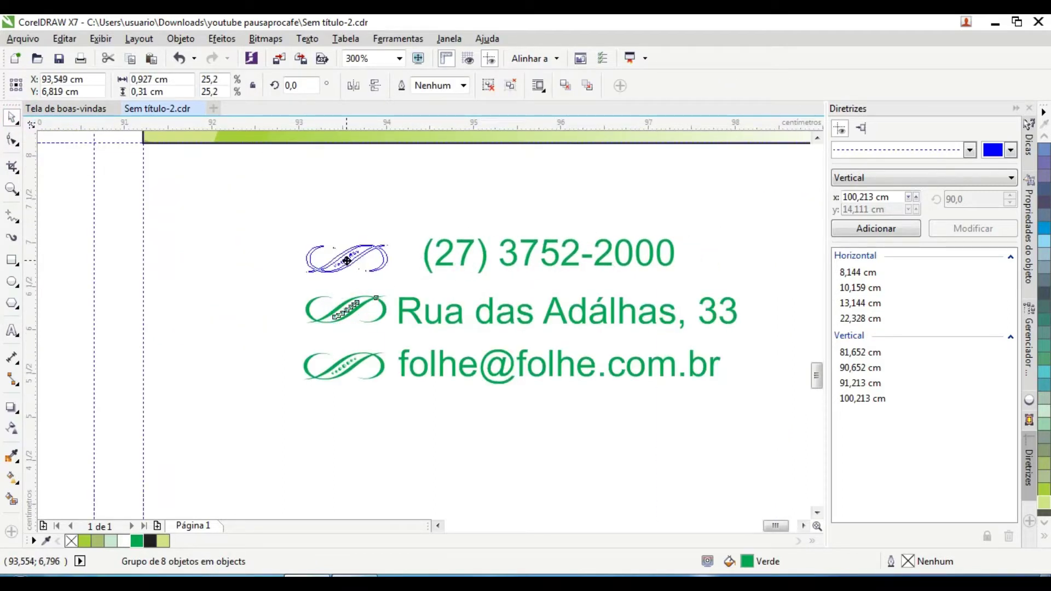
left_click_drag(309, 265, 309, 267)
scroll(309, 266, "up", 5)
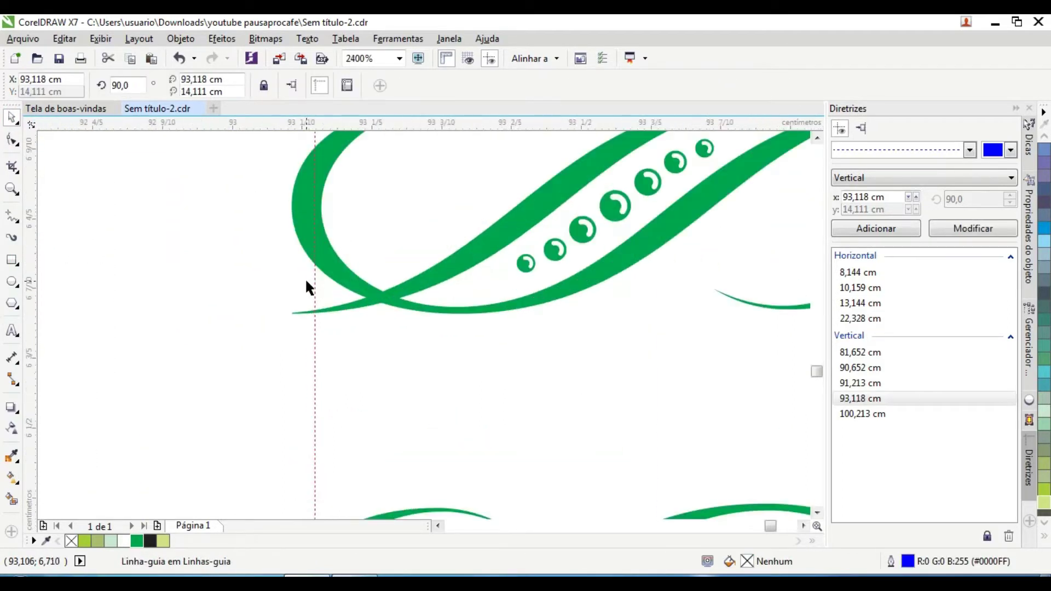
scroll(281, 195, "down", 3)
scroll(284, 319, "up", 2)
left_click(284, 319)
left_click_drag(284, 319, 234, 267)
scroll(312, 319, "up", 1)
scroll(296, 307, "down", 4)
scroll(301, 213, "up", 4)
scroll(319, 223, "down", 4)
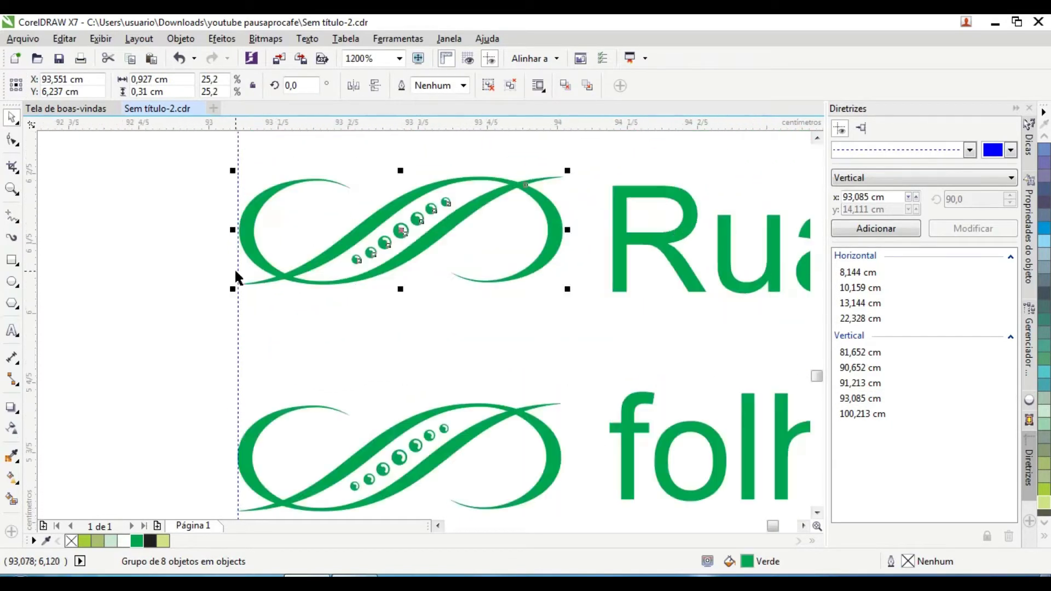
scroll(240, 177, "up", 3)
scroll(241, 178, "down", 5)
key("Tab")
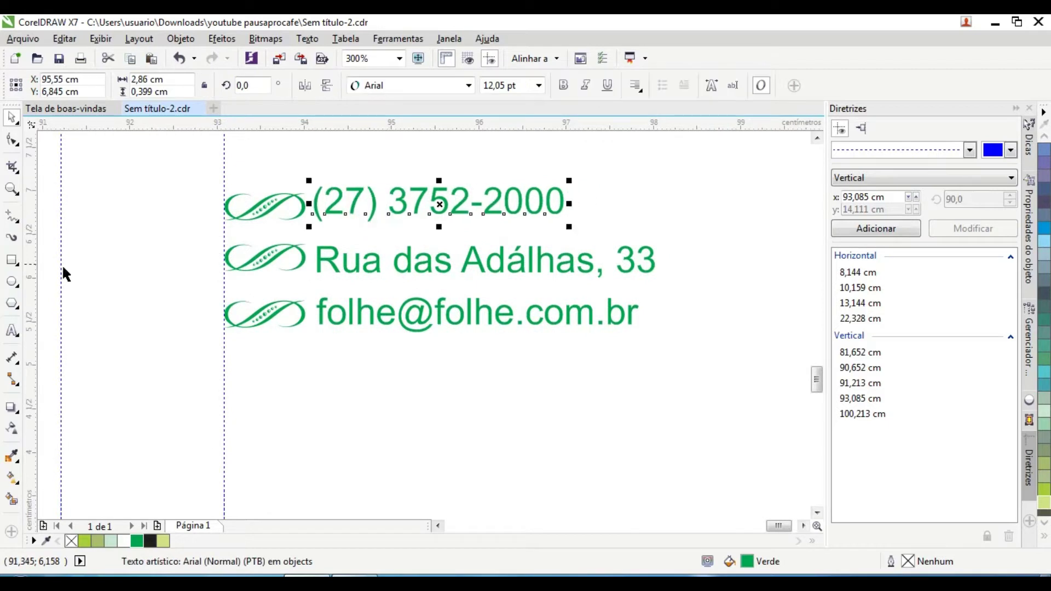
Step: Move the guide to 94,126 cm and fit the three ornamented lines into the card's lower right
left_click_drag(223, 280, 315, 274)
scroll(328, 262, "up", 1)
scroll(270, 239, "up", 2)
scroll(270, 239, "down", 2)
scroll(293, 369, "up", 2)
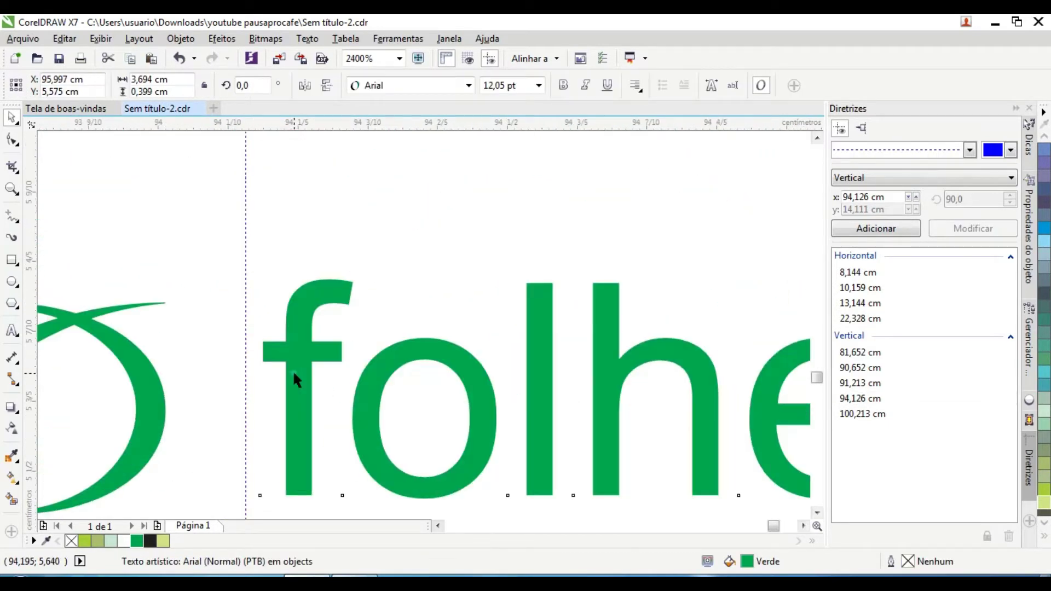
scroll(278, 375, "down", 3)
scroll(348, 406, "down", 2)
scroll(413, 352, "up", 1)
left_click_drag(275, 300, 591, 285)
scroll(518, 408, "up", 1)
scroll(416, 369, "down", 1)
scroll(426, 285, "up", 1)
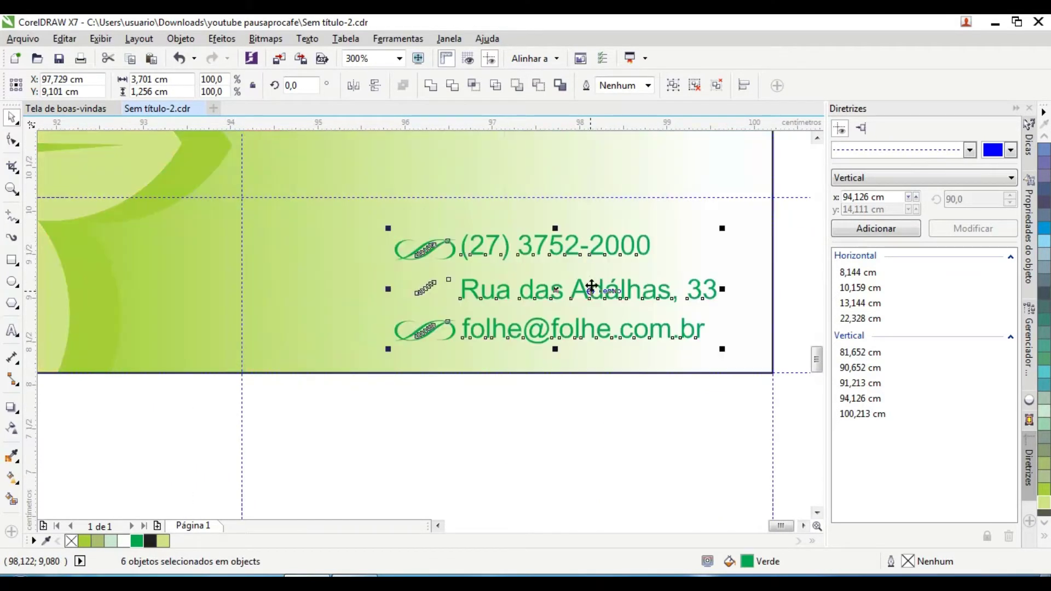
scroll(591, 285, "down", 2)
scroll(438, 376, "up", 2)
scroll(403, 300, "down", 2)
Step: Realign the swirl beside the street address line
left_click(422, 272)
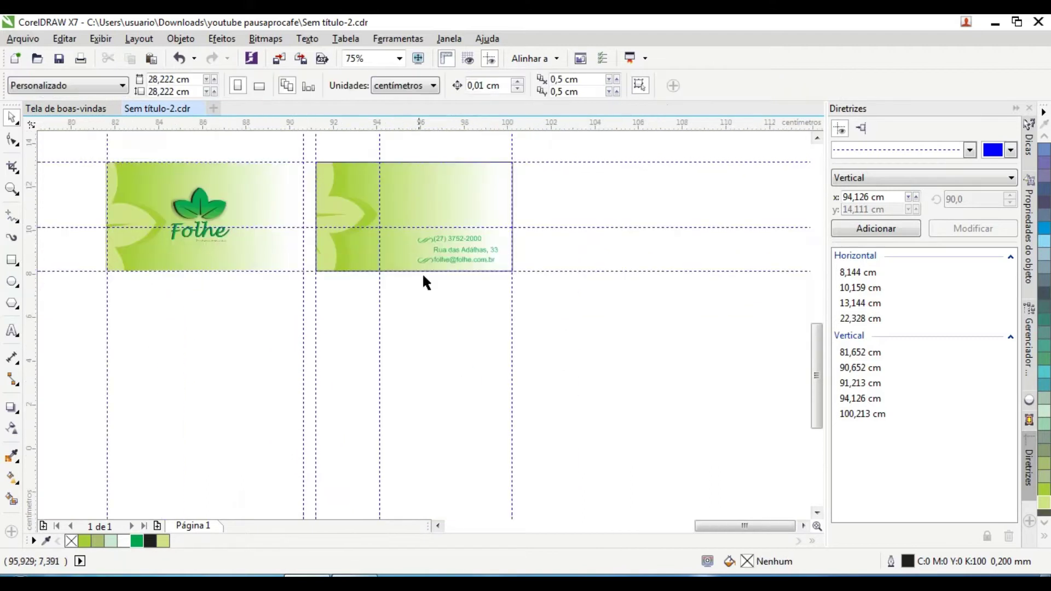
scroll(399, 228, "up", 3)
left_click_drag(403, 230, 397, 305)
scroll(396, 306, "down", 2)
scroll(179, 239, "down", 1)
scroll(369, 427, "up", 1)
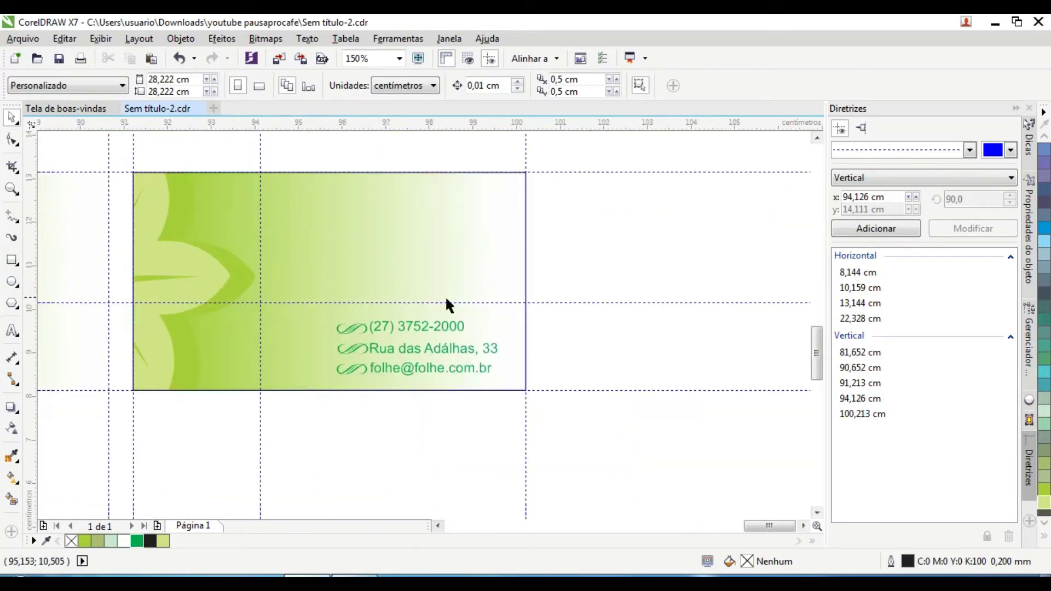
scroll(446, 304, "down", 1)
scroll(480, 316, "up", 1)
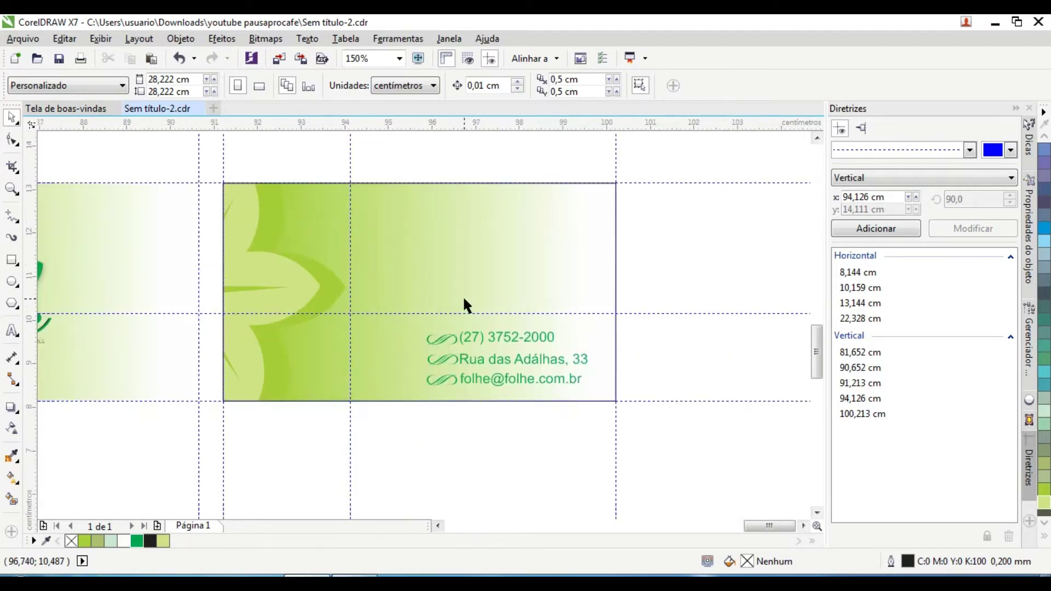
scroll(463, 305, "up", 2)
left_click(483, 312)
scroll(483, 312, "down", 3)
Step: Retype a copy of the phone line as the cardholder's full name in bold
left_click_drag(483, 309, 484, 403)
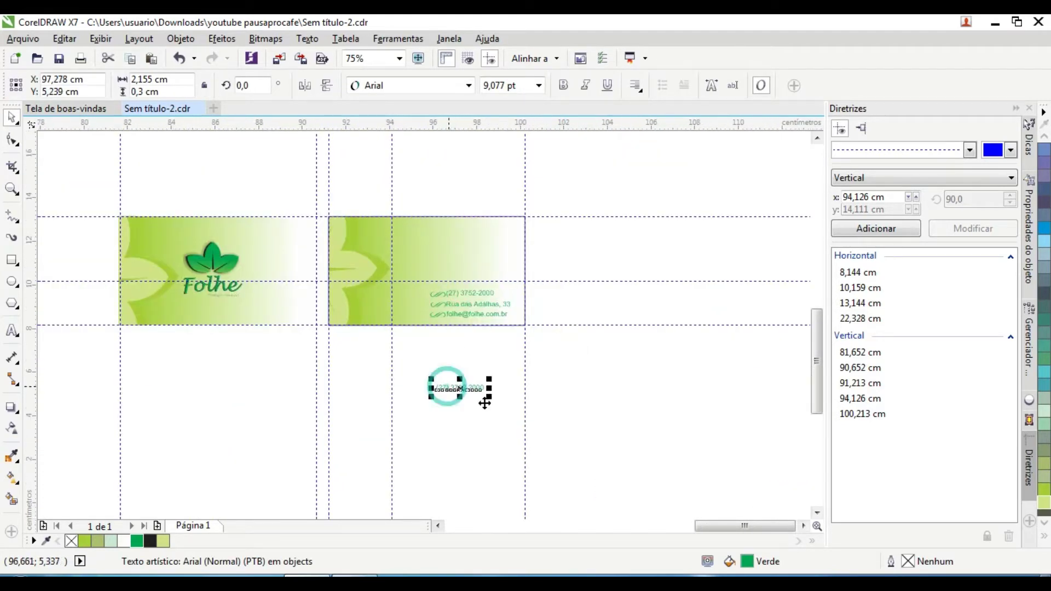
scroll(484, 403, "up", 2)
key("Escape")
key("F8")
left_click_drag(321, 365, 553, 377)
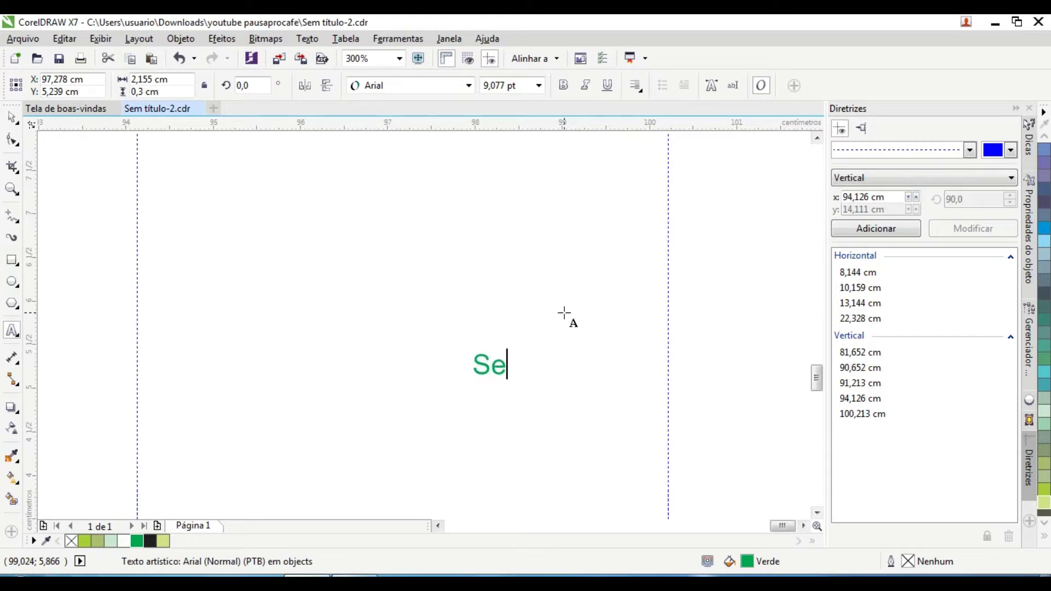
left_click(564, 313)
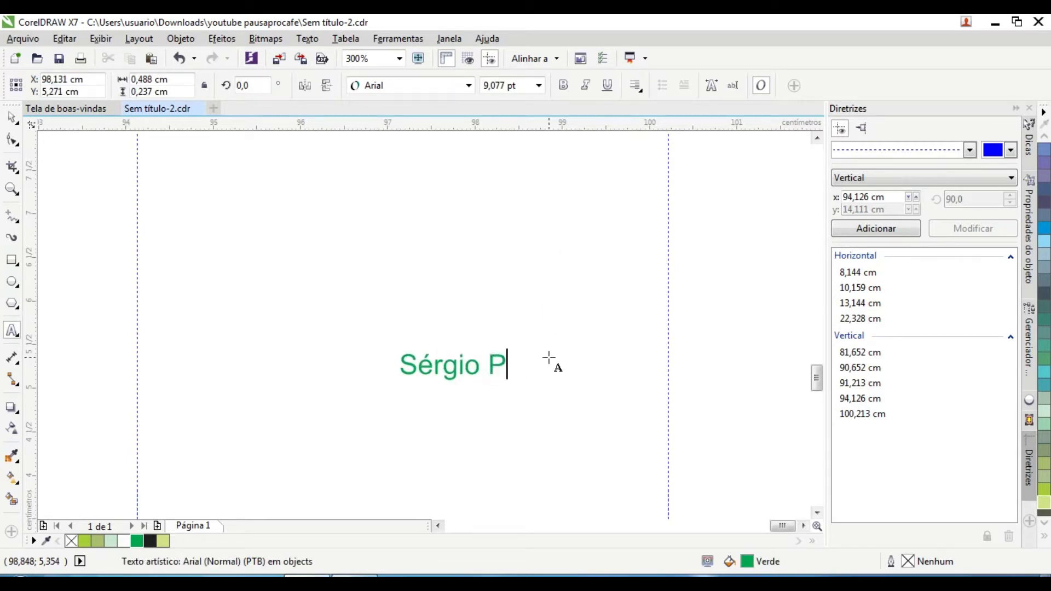
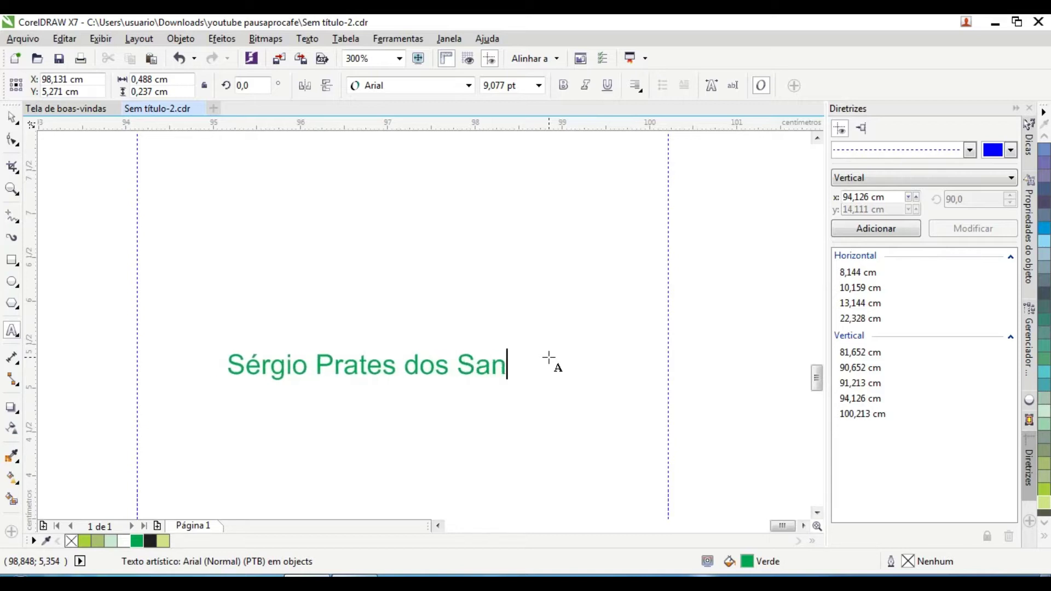
key("ctrl+b")
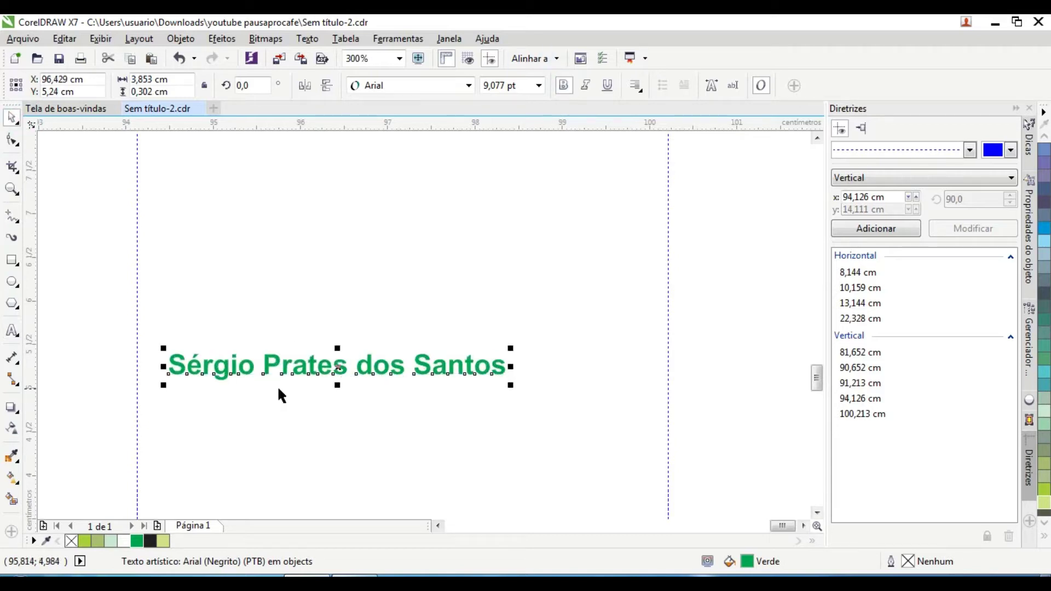
Step: Give the name a soft drop shadow, enlarge it to about 128%, and place it atop the back card
scroll(273, 386, "up", 1)
left_click(11, 408)
left_click_drag(745, 345, 734, 347)
scroll(230, 293, "down", 2)
left_click_drag(432, 423, 430, 198)
scroll(342, 211, "up", 1)
key("space")
left_click_drag(598, 186, 687, 224)
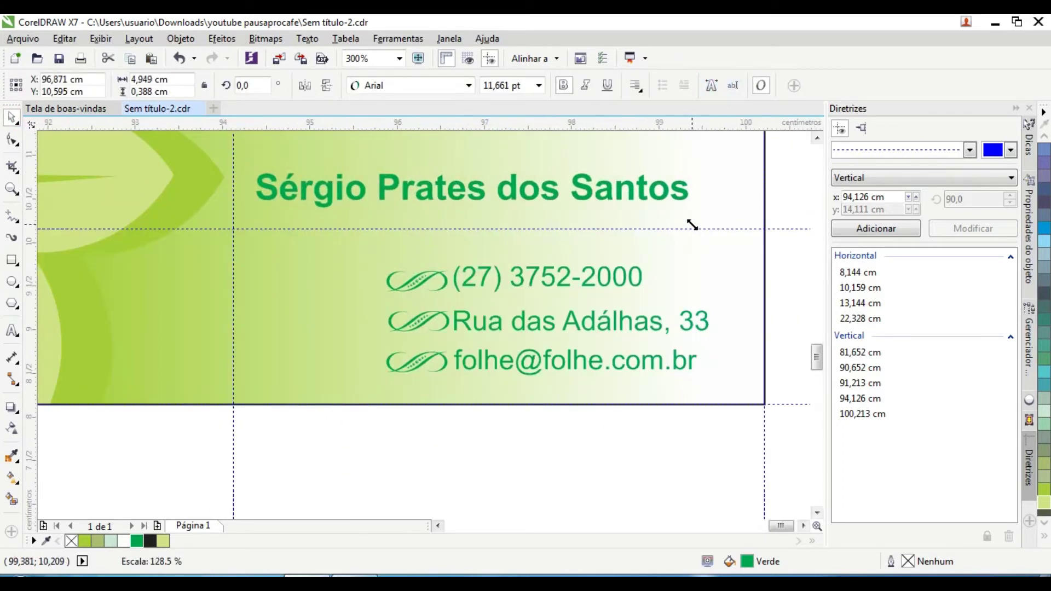
scroll(688, 225, "down", 1)
scroll(653, 163, "up", 1)
left_click_drag(467, 250, 487, 230)
Step: Add the title 'Sócio - Gerente' beneath the name from a copied text line
left_click_drag(560, 334, 461, 258)
scroll(461, 259, "up", 1)
double_click(378, 259)
left_click_drag(379, 258, 707, 277)
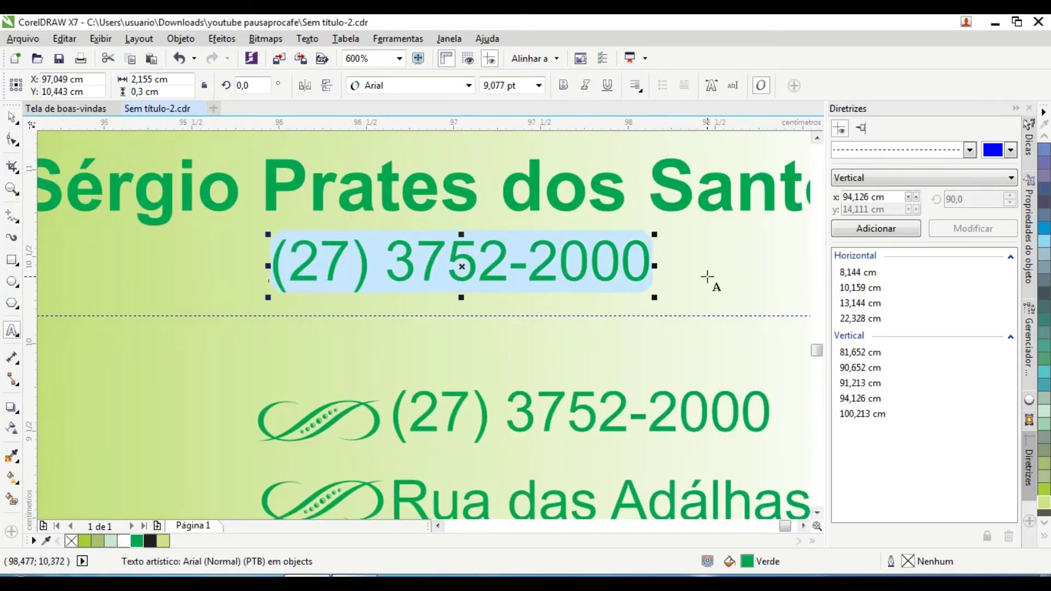
type("sócio - Gerente")
key("ctrl+space")
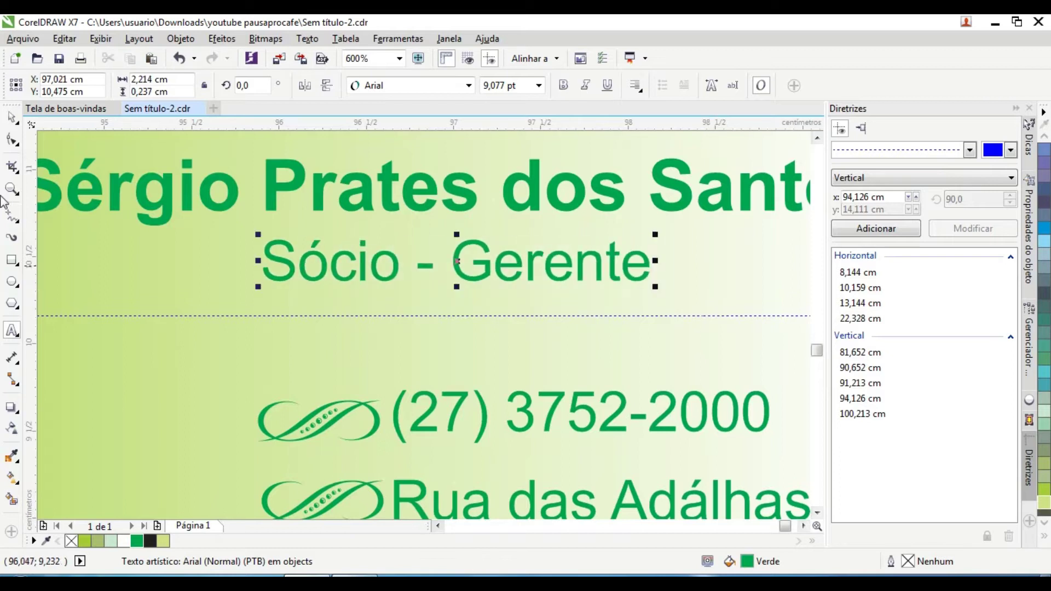
scroll(537, 390, "down", 2)
scroll(537, 390, "up", 2)
left_click_drag(537, 390, 459, 330)
Step: Duplicate the whole Folhe logo and place the copy below the back card
scroll(458, 332, "down", 3)
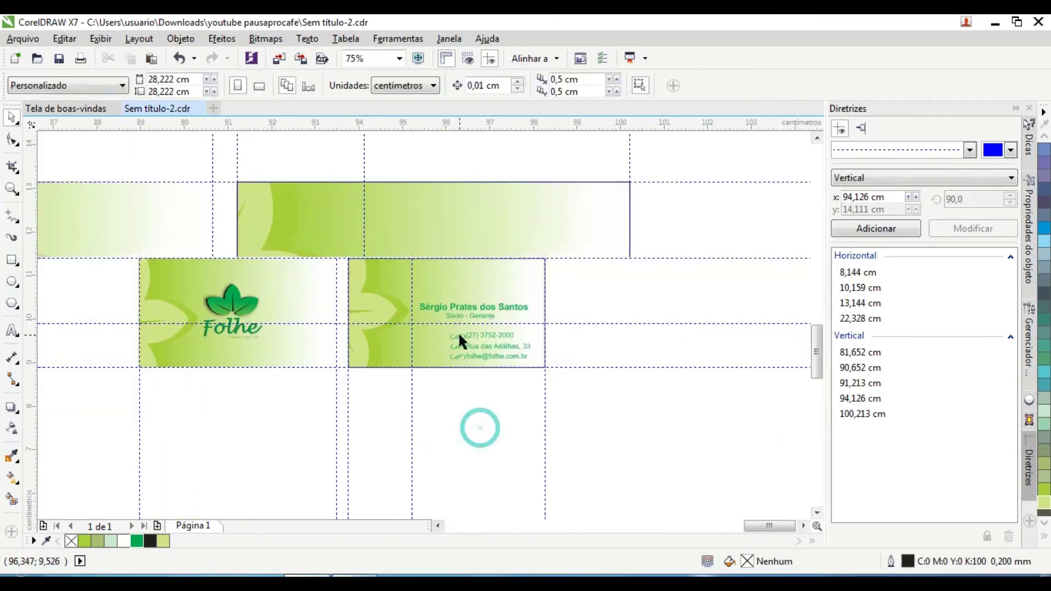
scroll(454, 357, "up", 1)
scroll(455, 357, "down", 1)
scroll(389, 333, "up", 1)
scroll(390, 334, "down", 1)
scroll(389, 333, "up", 1)
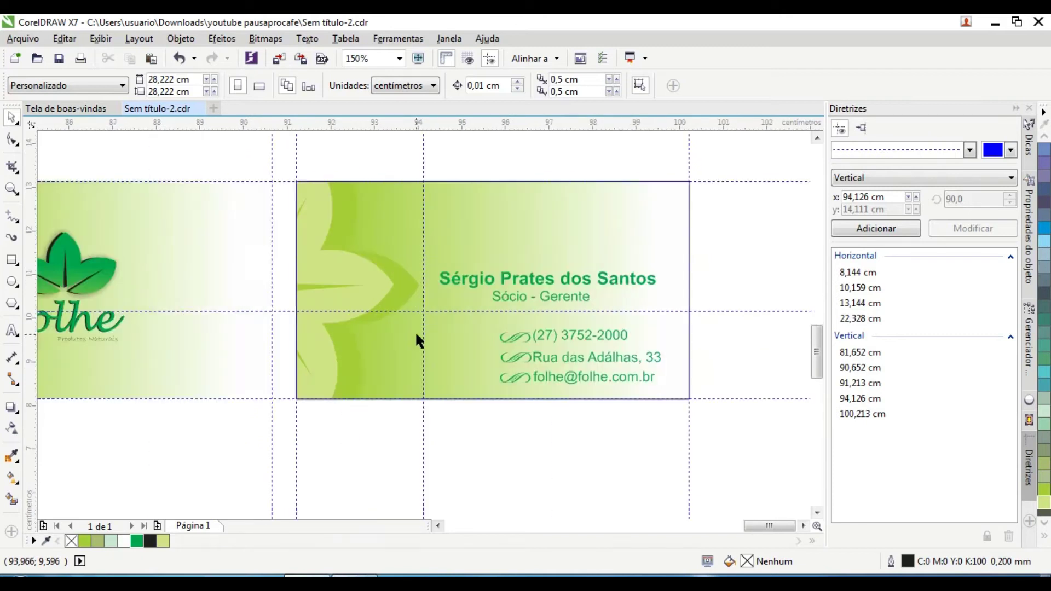
scroll(156, 292, "up", 1)
scroll(155, 292, "down", 1)
scroll(176, 246, "down", 1)
left_click_drag(277, 387, 141, 213)
left_click_drag(193, 238, 317, 381)
Step: Move the logo copy onto the top of the back card, above the name
scroll(458, 339, "up", 1)
scroll(316, 381, "up", 1)
scroll(244, 287, "down", 1)
scroll(482, 360, "up", 1)
scroll(496, 392, "down", 1)
scroll(496, 392, "down", 2)
scroll(402, 378, "up", 1)
left_click_drag(402, 377, 478, 180)
scroll(478, 180, "up", 1)
scroll(478, 179, "down", 1)
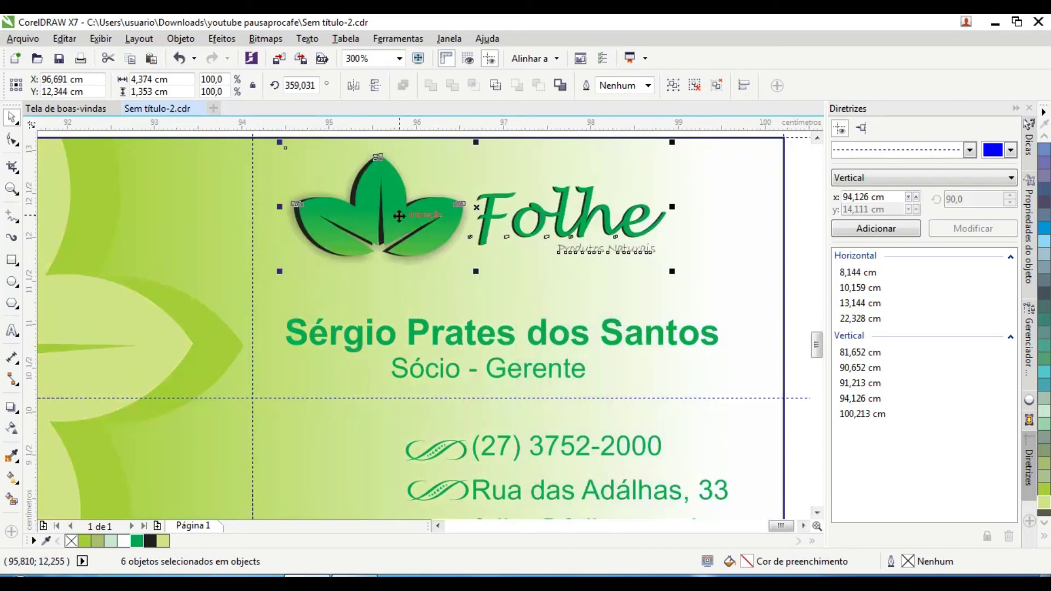
key("Escape")
Step: Select the name text on the back card, then deselect it
scroll(483, 212, "down", 1)
scroll(232, 355, "up", 4)
left_click(223, 271)
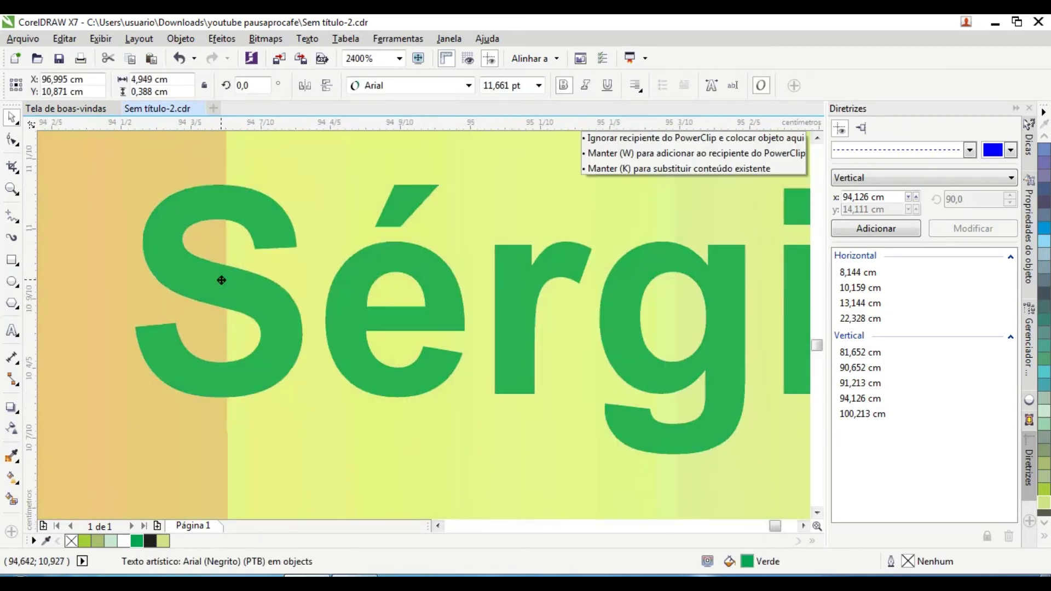
scroll(446, 382, "down", 1)
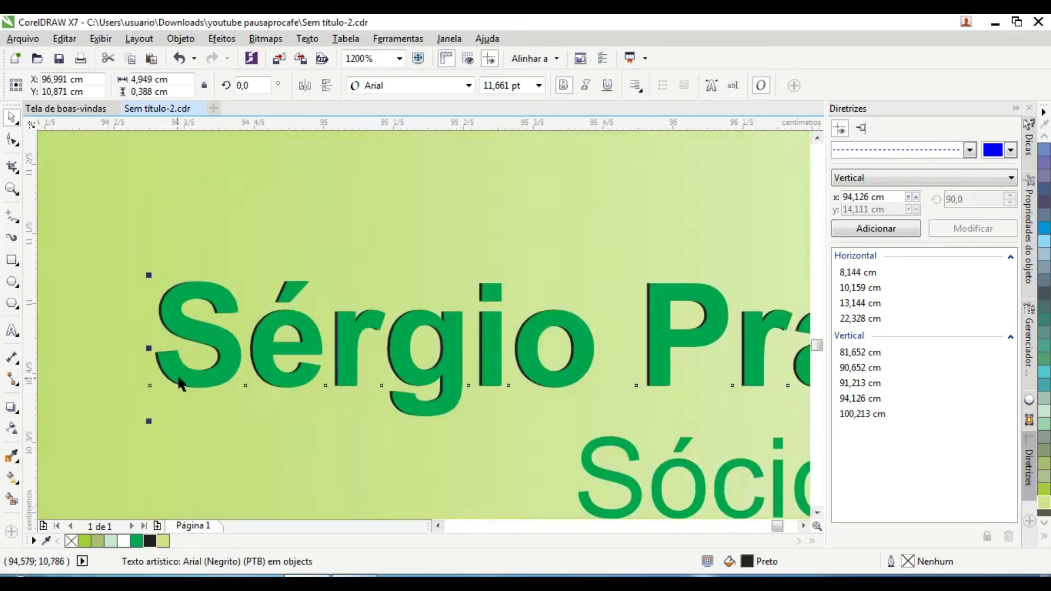
scroll(244, 378, "right", 3)
scroll(244, 378, "down", 2)
key("Escape")
scroll(304, 365, "down", 2)
scroll(87, 364, "up", 2)
scroll(86, 364, "down", 2)
scroll(403, 347, "left", 2)
scroll(404, 352, "up", 1)
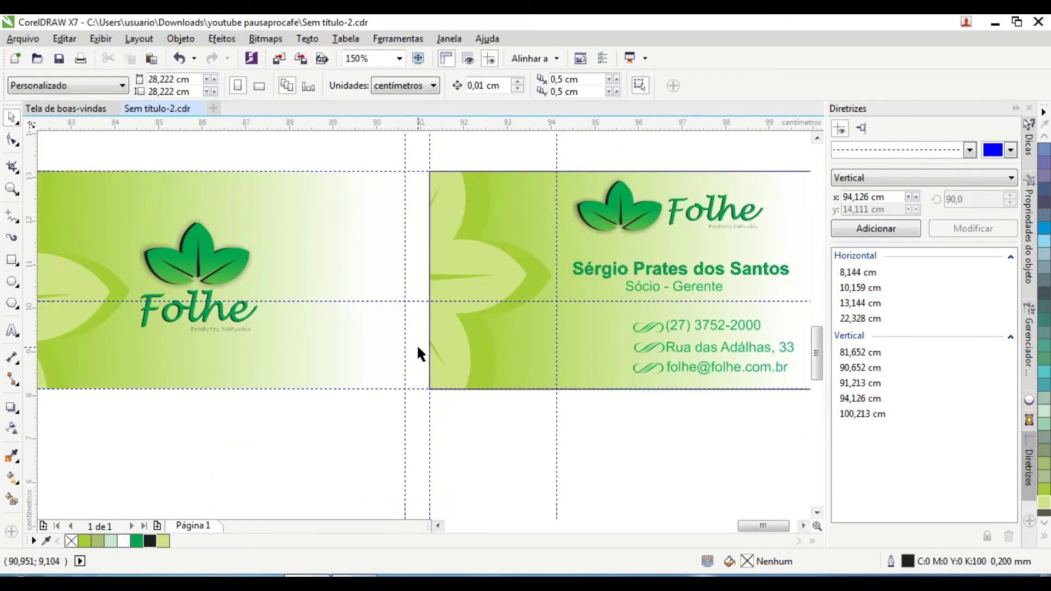
scroll(418, 353, "up", 1)
scroll(418, 353, "left", 4)
Step: Preview both cards in full-screen view, then return to the editor
scroll(432, 431, "down", 1)
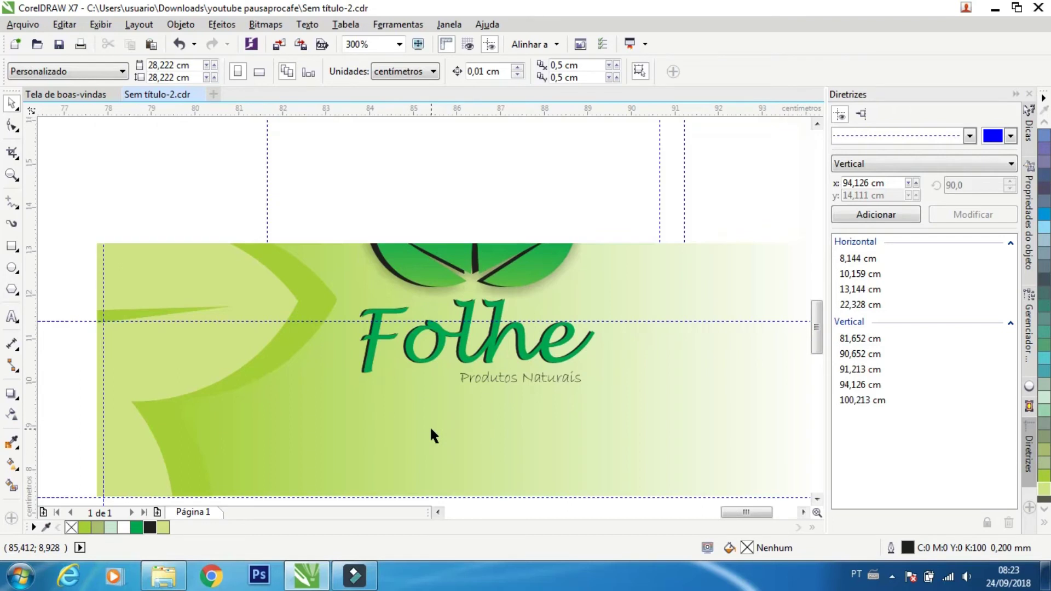
scroll(774, 511, "right", 3)
scroll(685, 381, "up", 1)
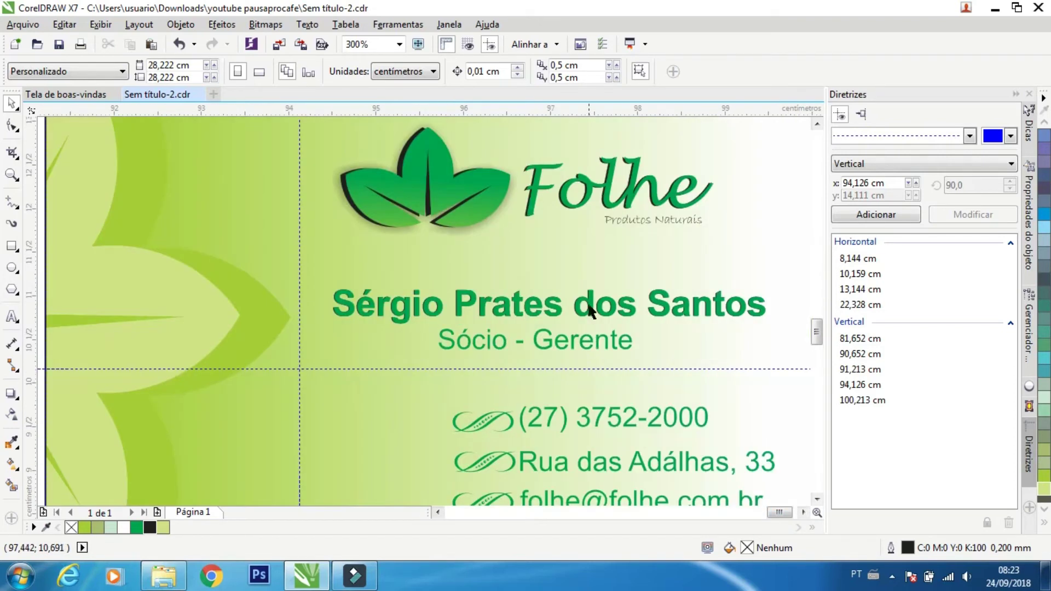
scroll(687, 304, "down", 1)
scroll(680, 448, "left", 2)
scroll(680, 449, "down", 1)
scroll(681, 449, "up", 1)
right_click(596, 440)
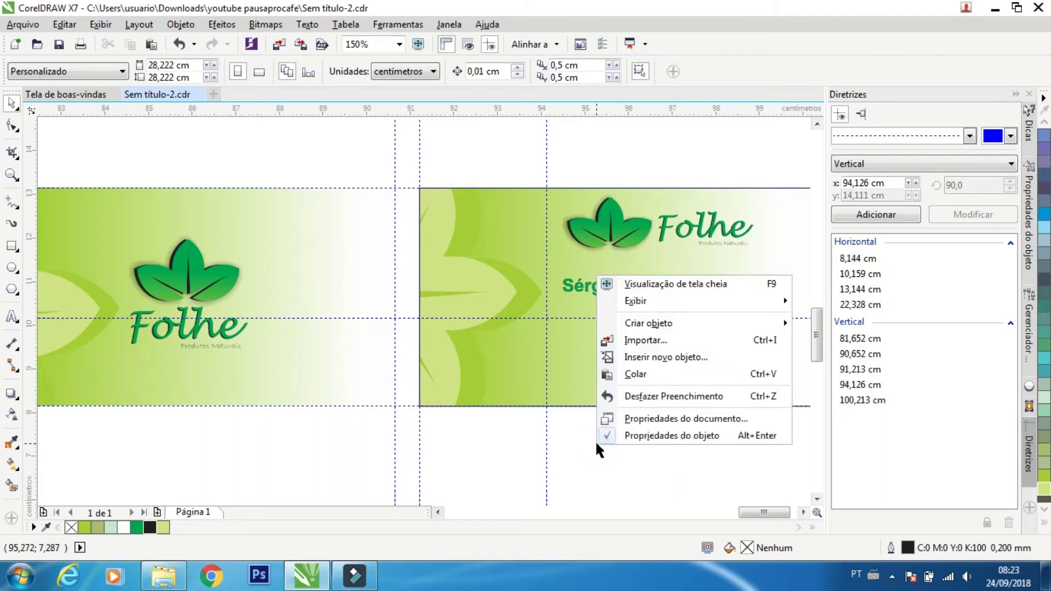
left_click(700, 275)
left_click(720, 396)
Step: PowerClip the gradient background rectangle inside the back card shape
left_click(634, 405)
right_click(633, 406)
left_click(706, 94)
scroll(218, 431, "down", 1)
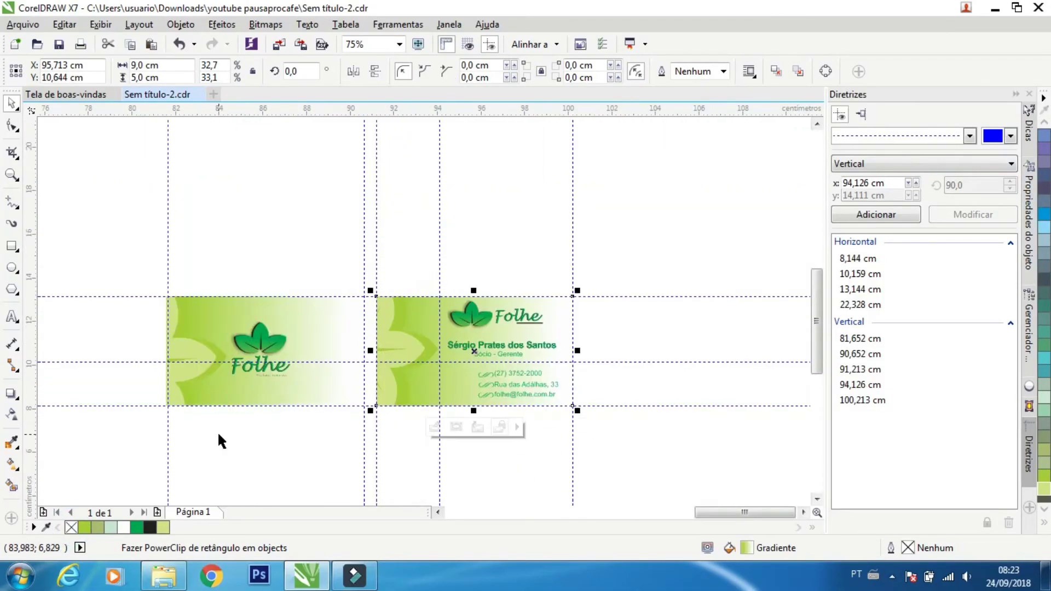
scroll(218, 431, "up", 1)
Step: Deselect everything and bring up the canvas viewing options
right_click(269, 273)
left_click(437, 457)
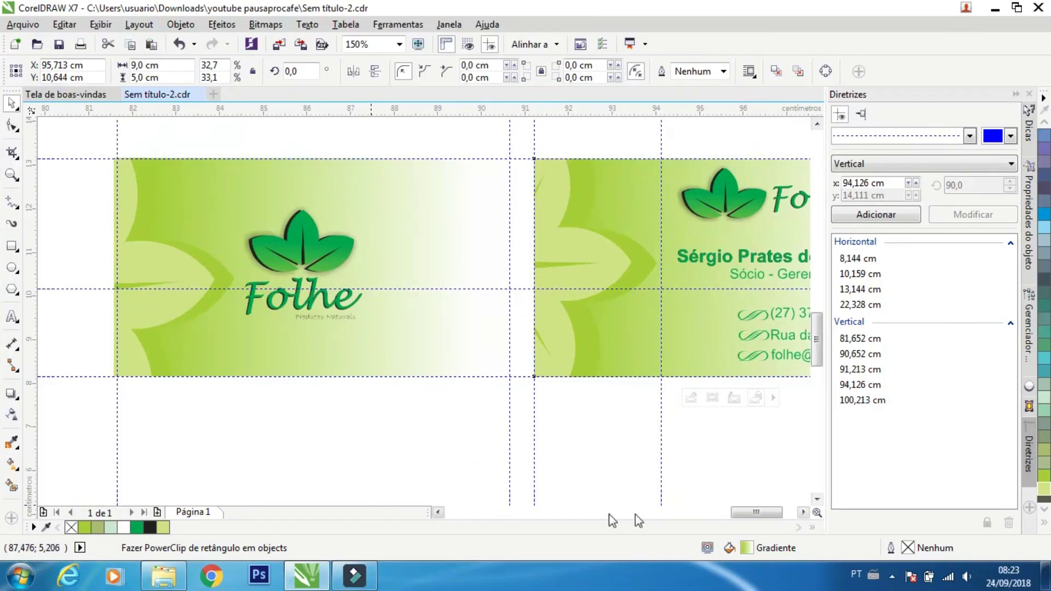
right_click(535, 285)
Step: Exit the preview and move all 17 back-card objects directly below the front card
left_click(585, 293)
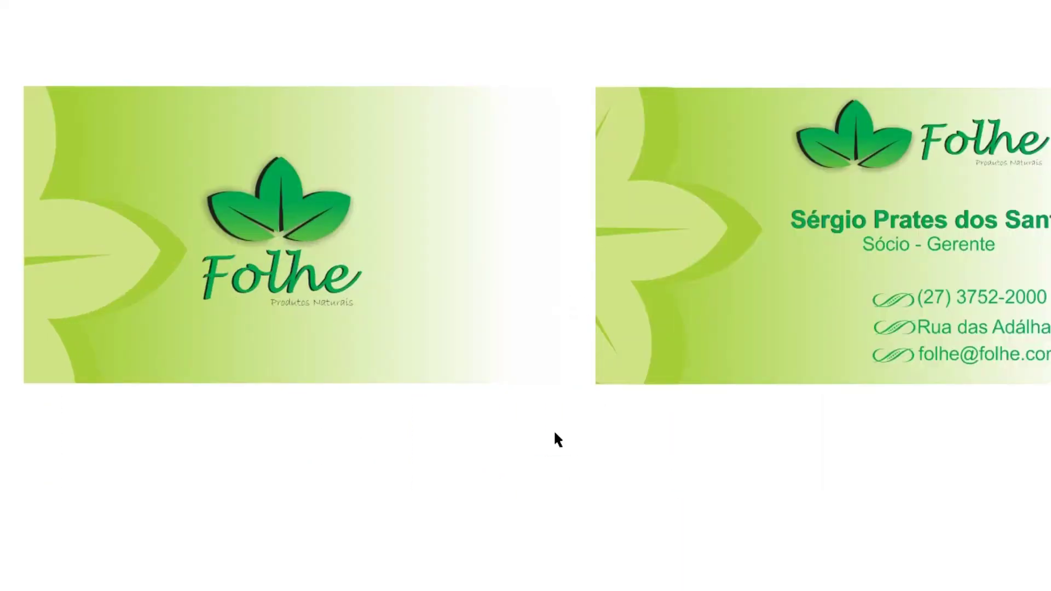
left_click(550, 458)
scroll(531, 412, "down", 2)
left_click_drag(766, 192, 525, 398)
left_click_drag(518, 274, 274, 387)
Step: Preview the stacked cards full screen, then close the preview
scroll(246, 389, "up", 2)
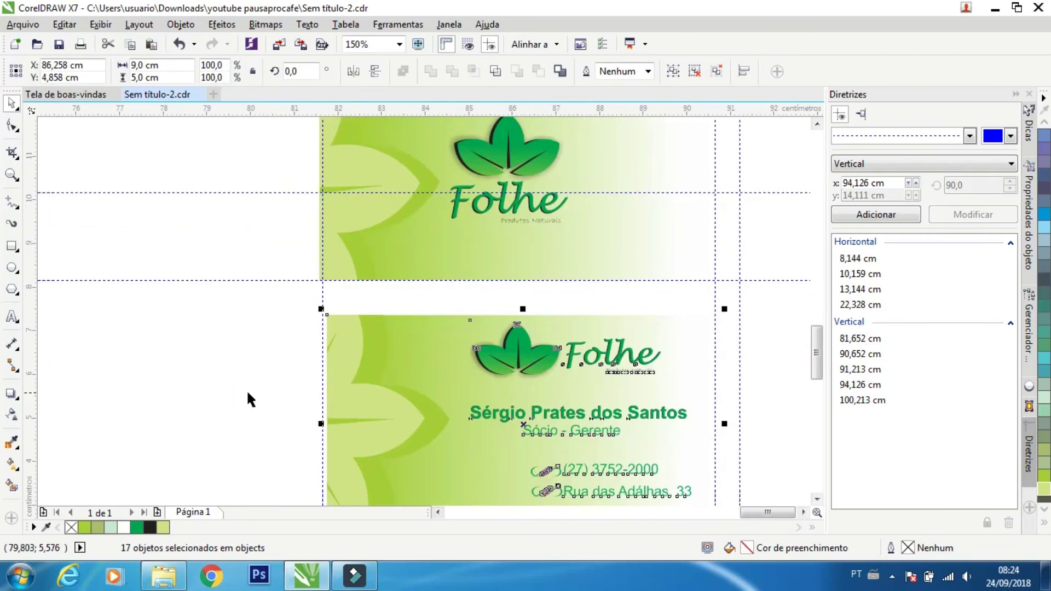
right_click(238, 369)
left_click(307, 376)
left_click(307, 373)
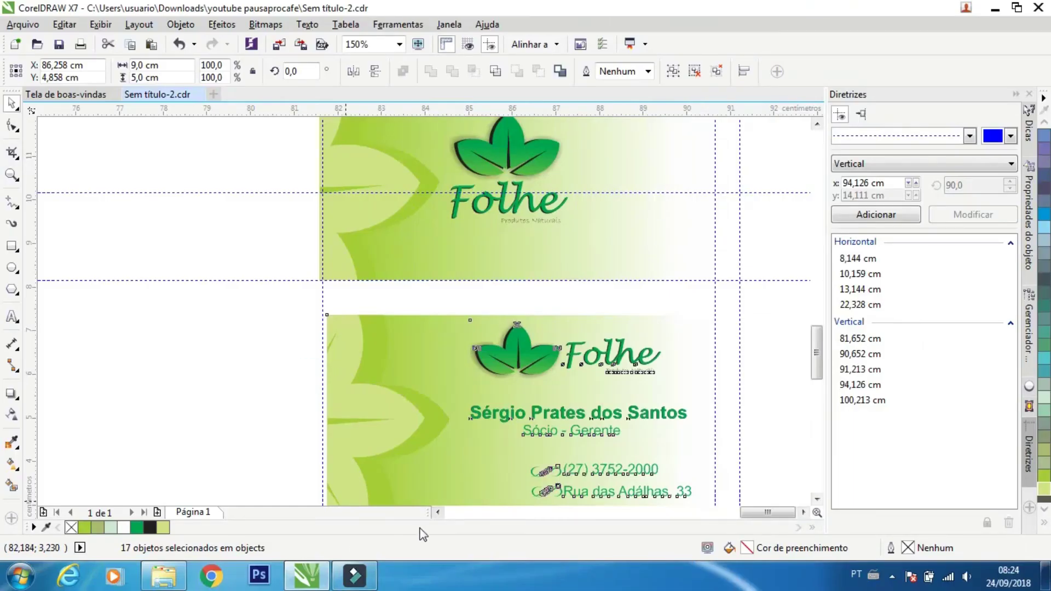
scroll(814, 515, "left", 2)
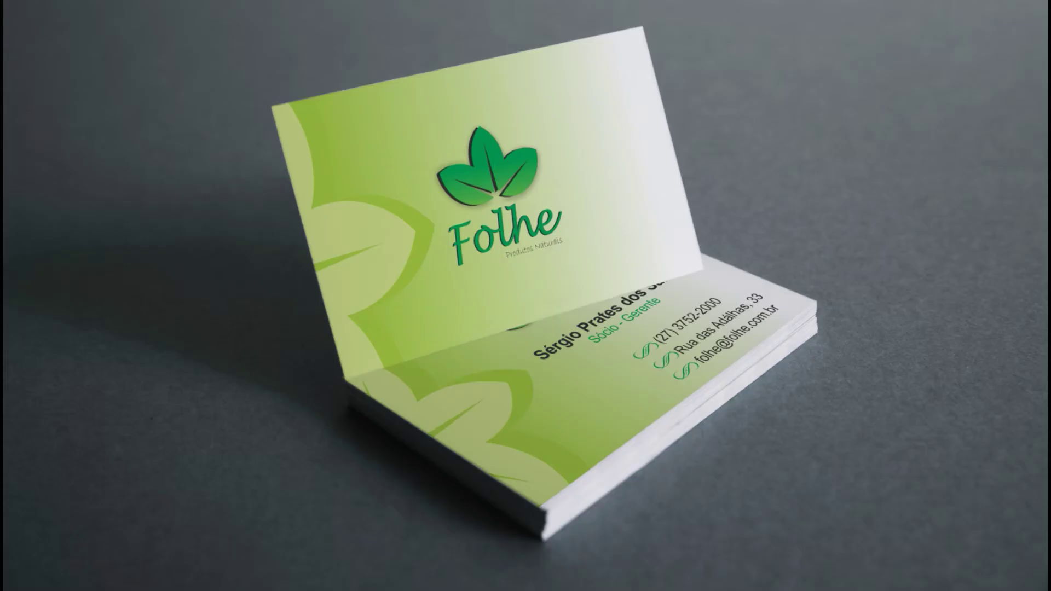